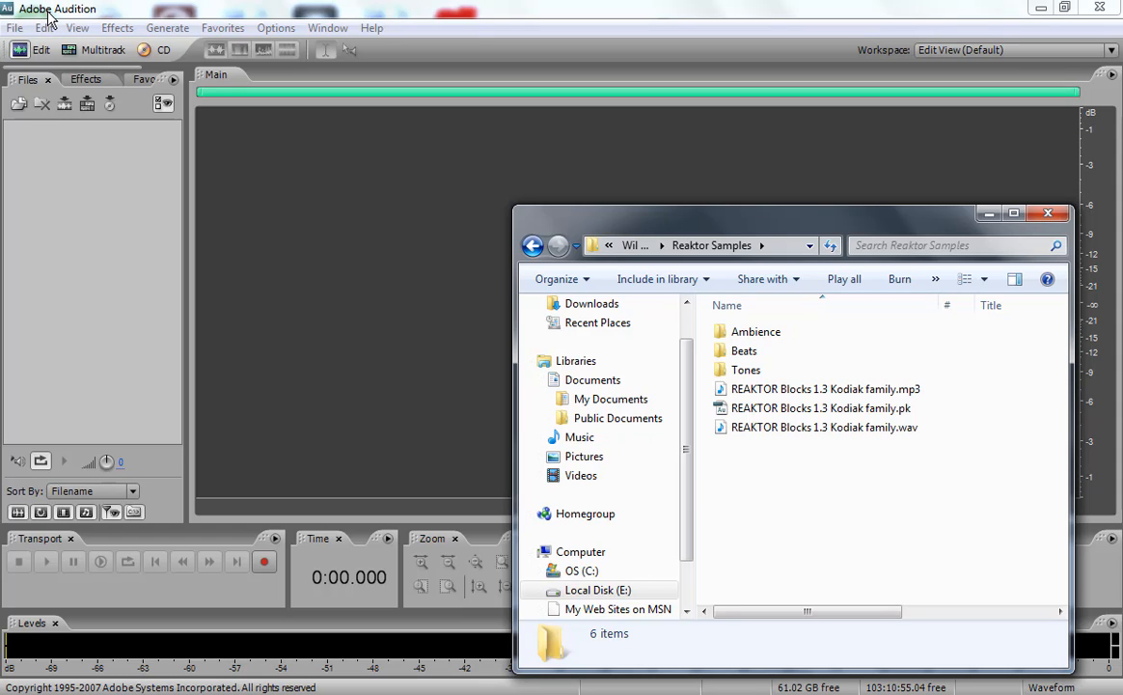
- Load REAKTOR Blocks 1.3 Kodiak family.wav from the Reaktor Samples folder into the waveform editor and play its opening seconds
left_click_drag(772, 429, 467, 401)
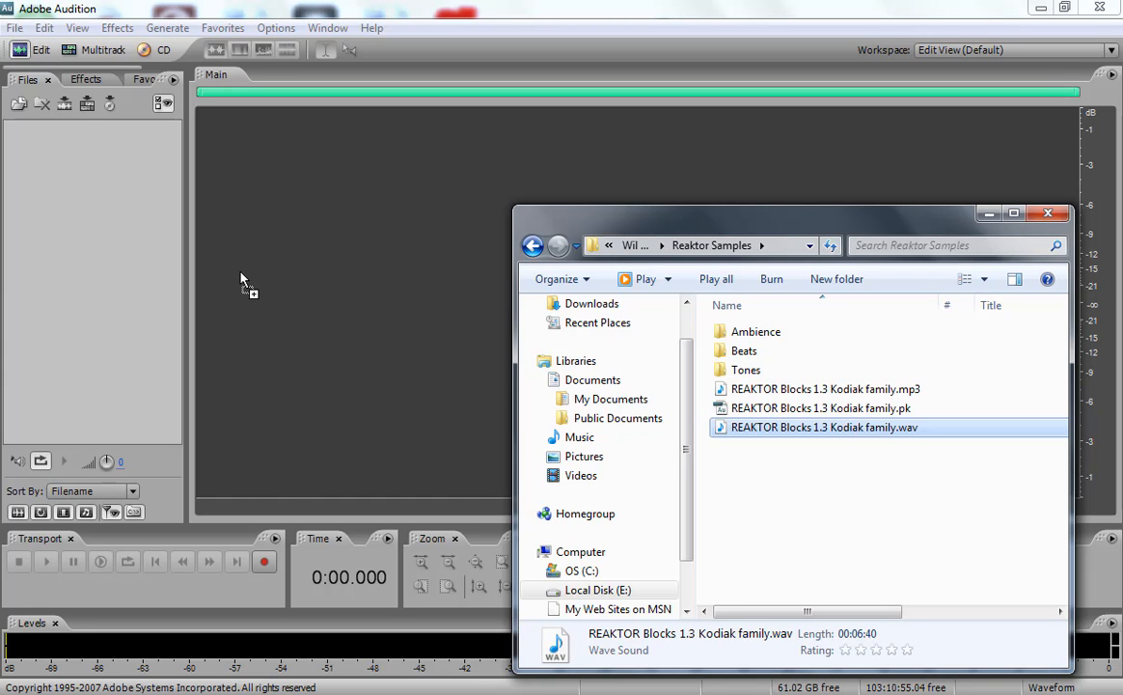
left_click_drag(241, 279, 243, 280)
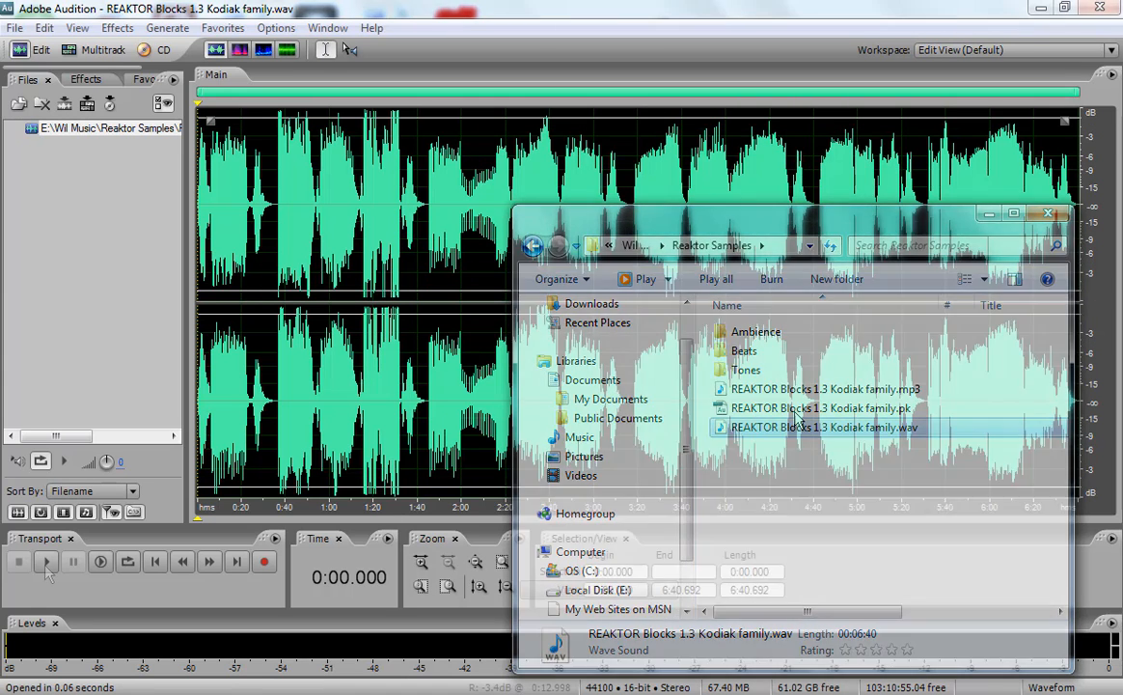
left_click(47, 570)
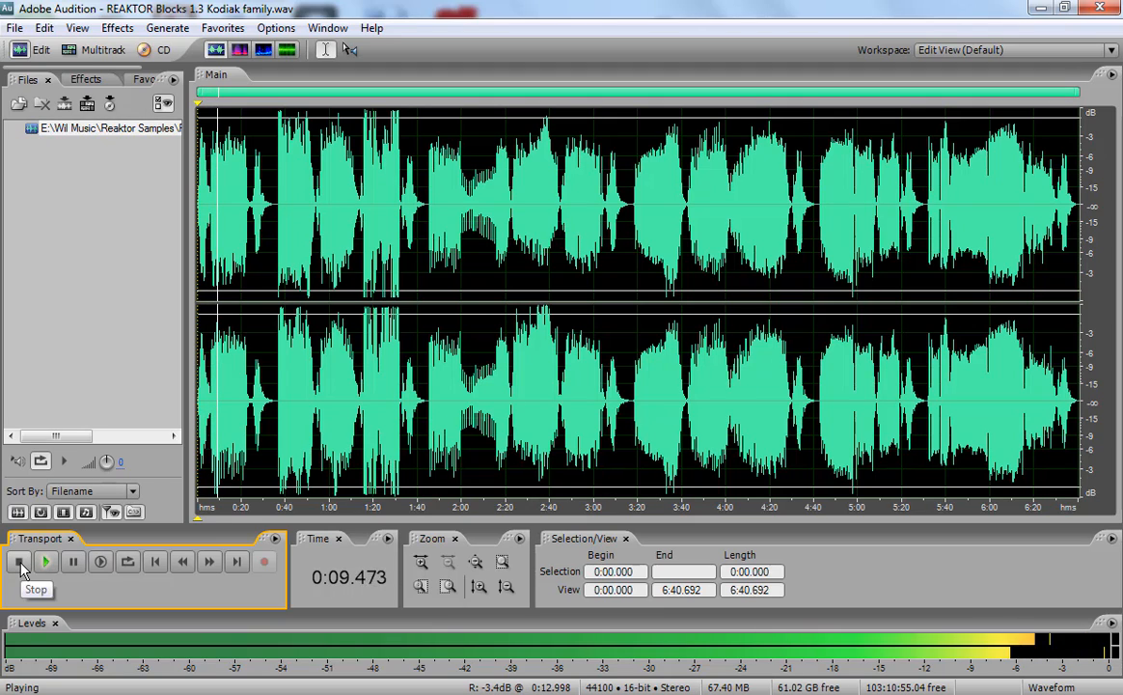
left_click(20, 563)
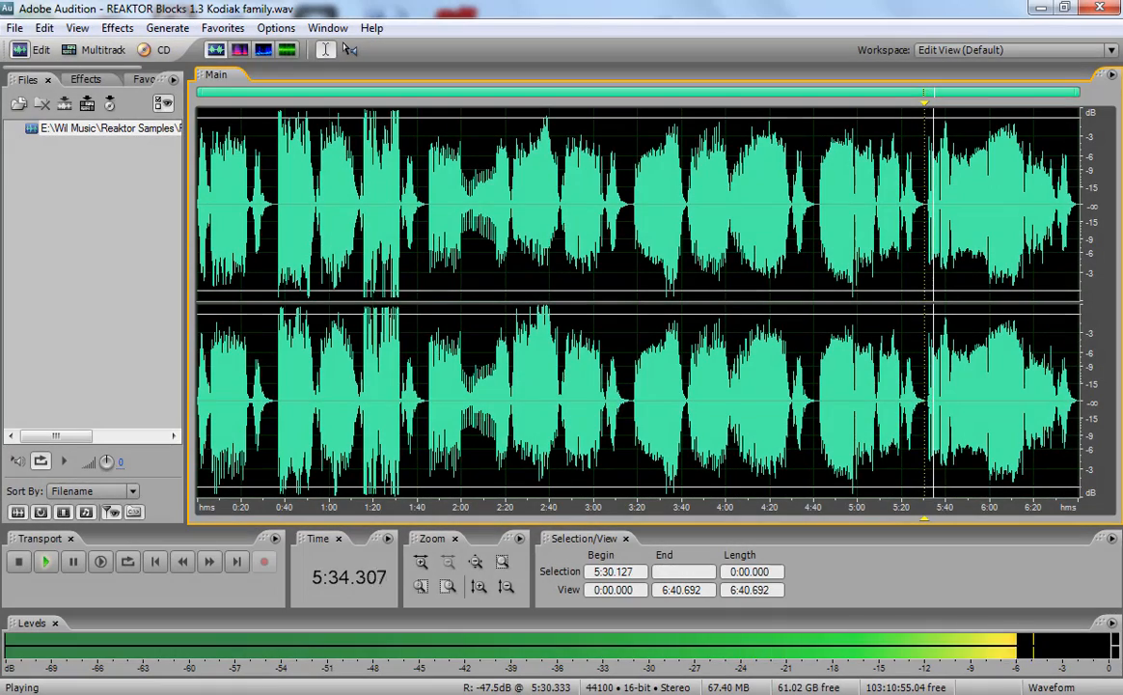
- Stop playback and copy the section from about 5:30.540 to 5:40.000 of the recording into a new file
key("space")
left_click_drag(924, 400, 945, 401)
right_click(936, 398)
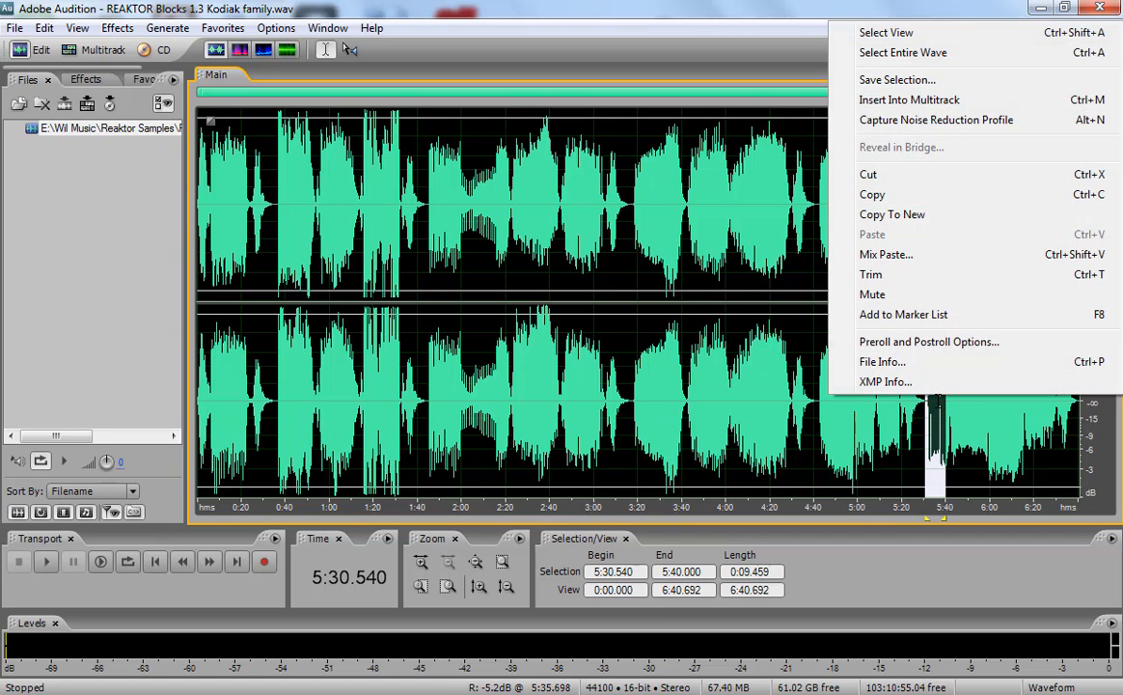
left_click(886, 215)
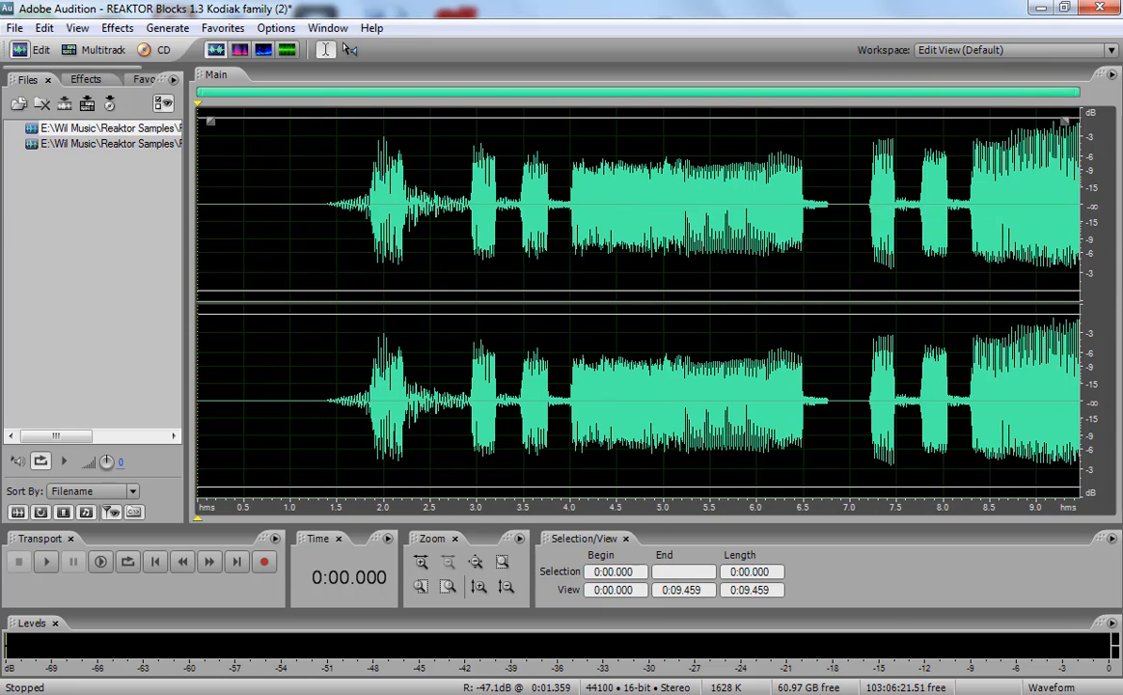
- Play the new clip from about 0:01.363 and from about 0:01.860 to locate the start of the vocal sound
left_click(325, 401)
key("space")
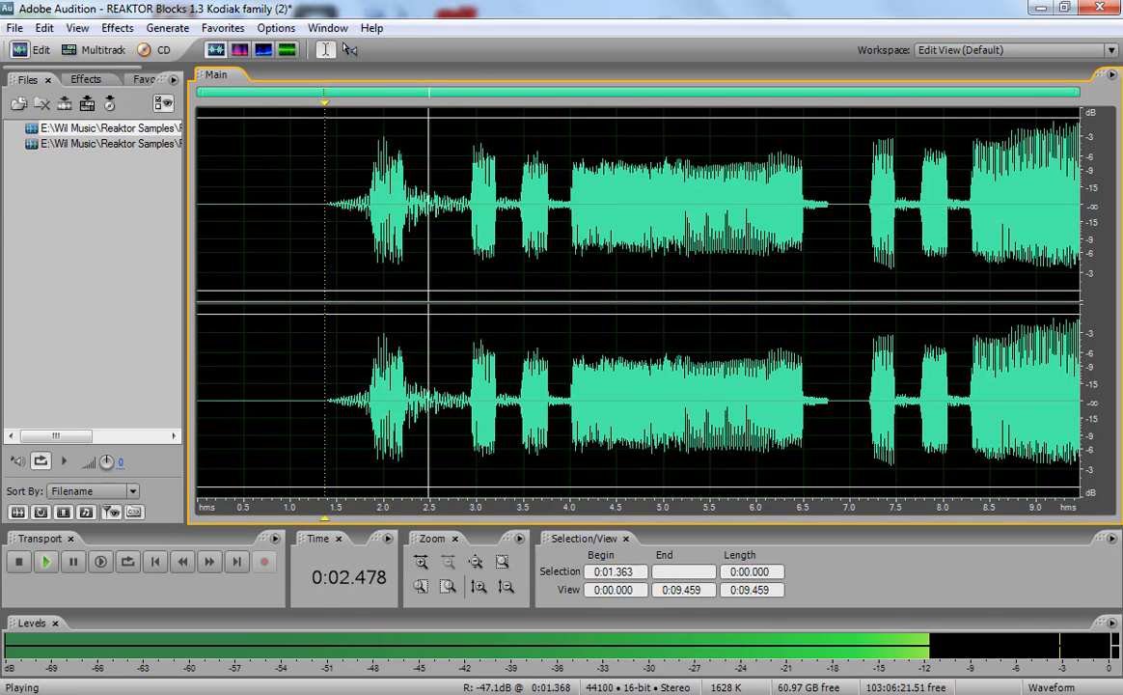
key("space")
left_click(366, 400)
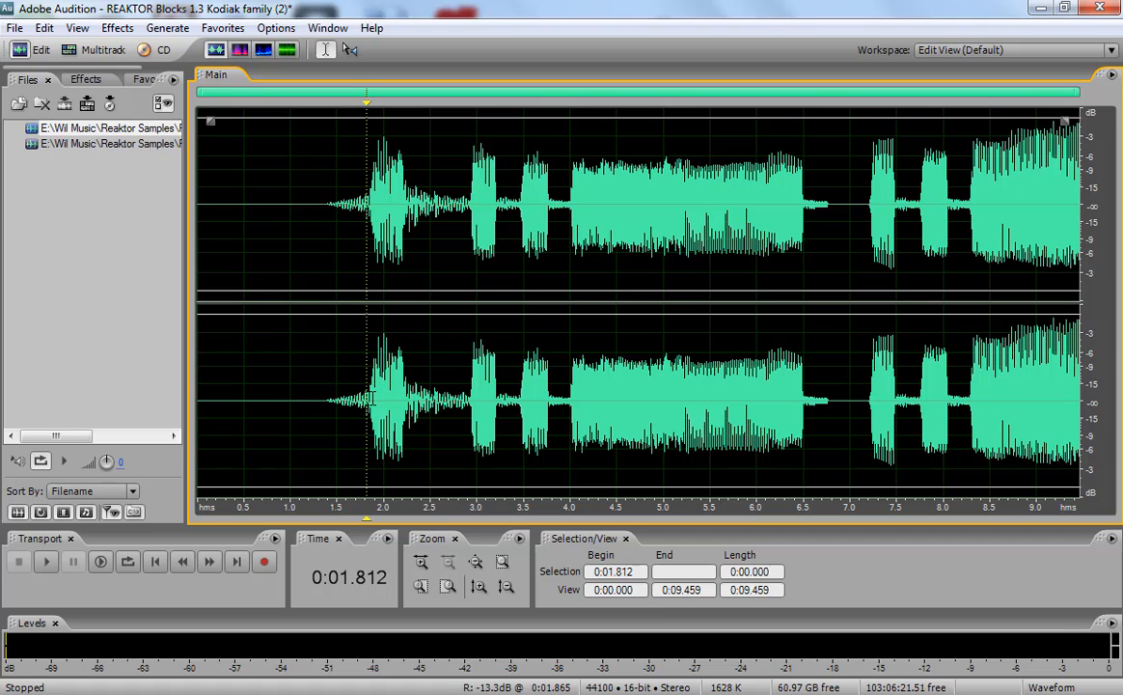
left_click(373, 398)
key("space")
key("space")
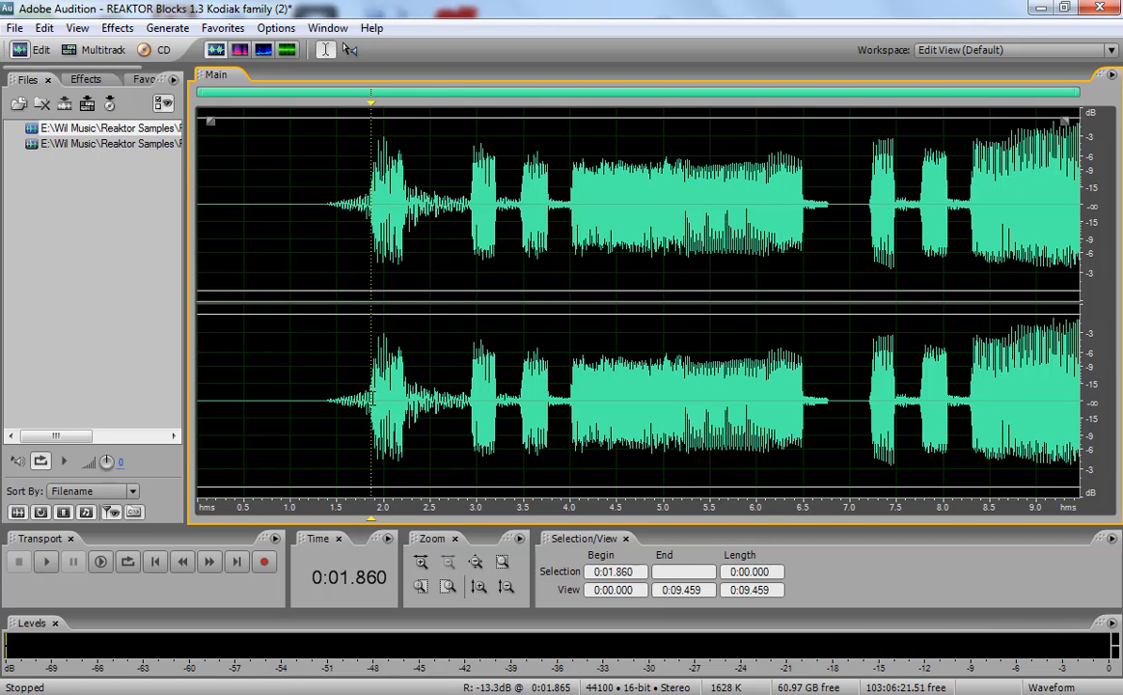
- Select the first vocal burst with its tail, from about 0:01.812 to 0:03.000, and copy it to a new file
left_click_drag(371, 396, 471, 417)
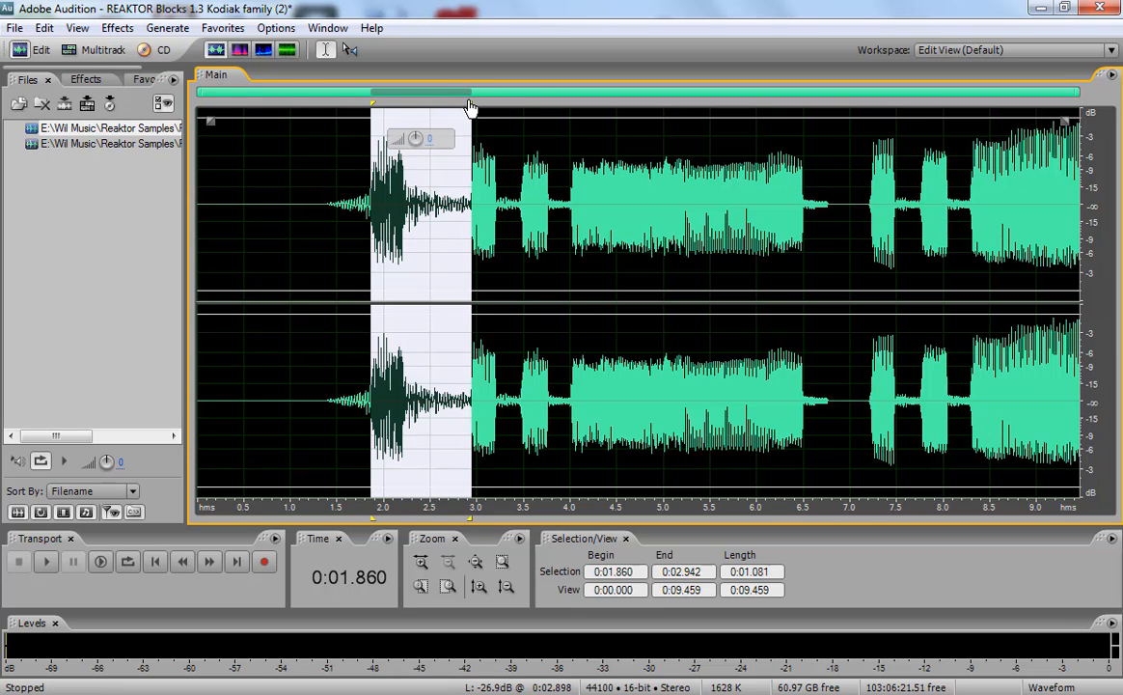
left_click_drag(471, 106, 477, 108)
left_click_drag(377, 108, 367, 107)
right_click(426, 350)
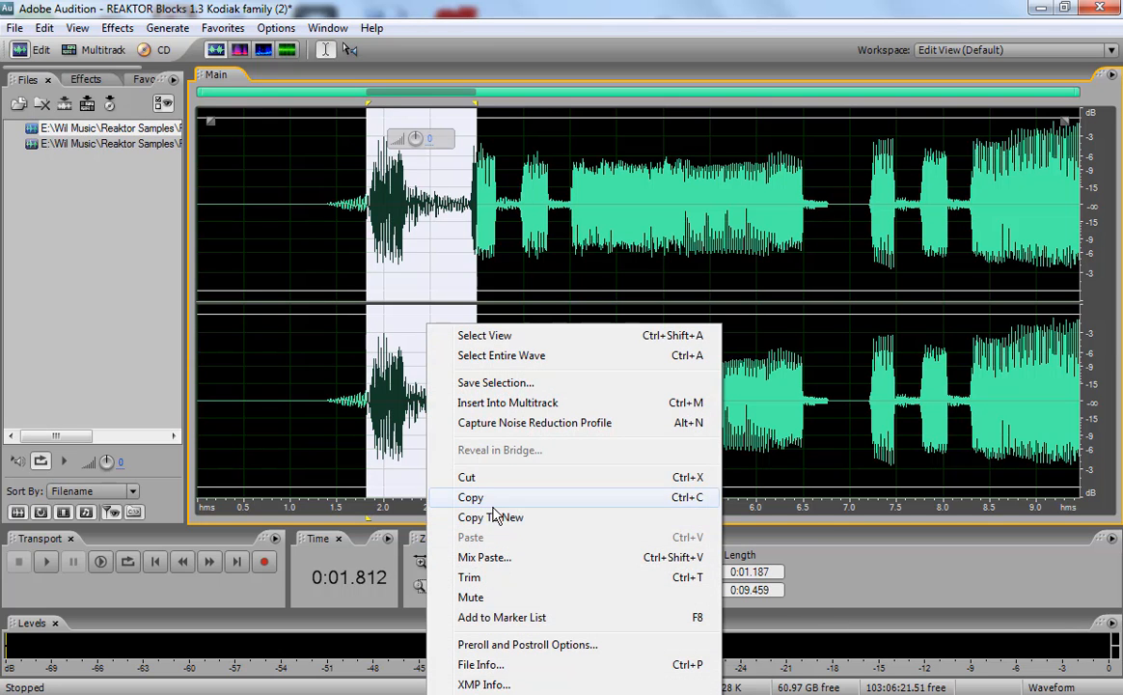
left_click(496, 524)
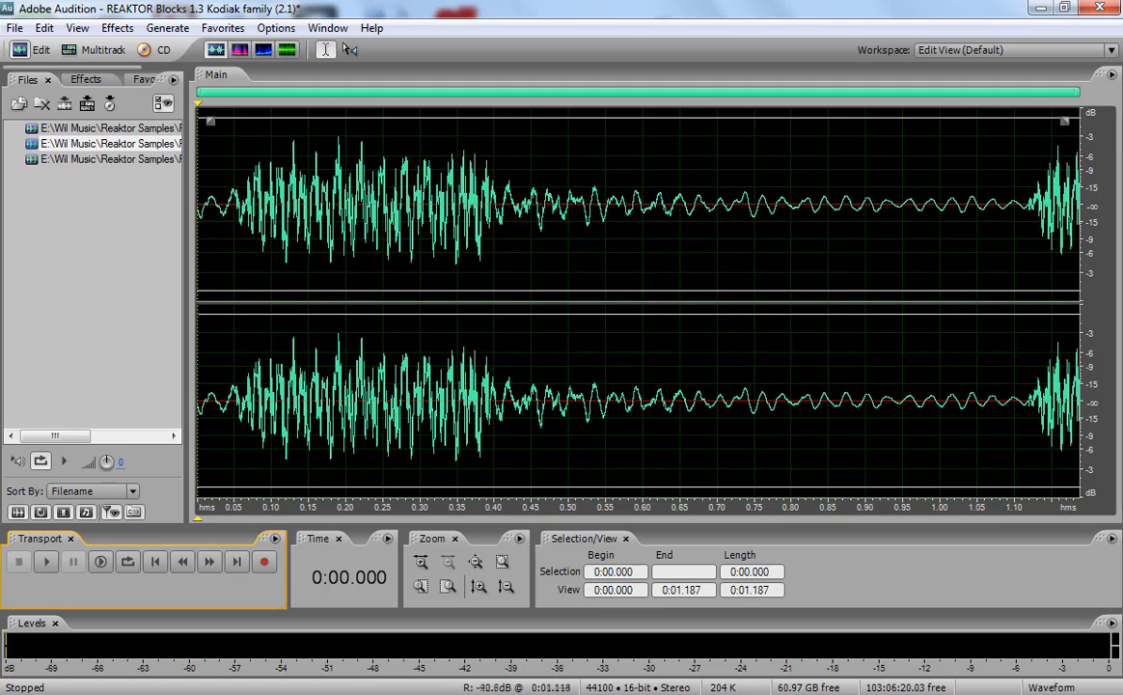
- Delete the start of the following sound at the clip's end, from about 0:01.118 onward, and return the cursor to the beginning
left_click(1027, 406)
left_click_drag(1029, 405, 1100, 391)
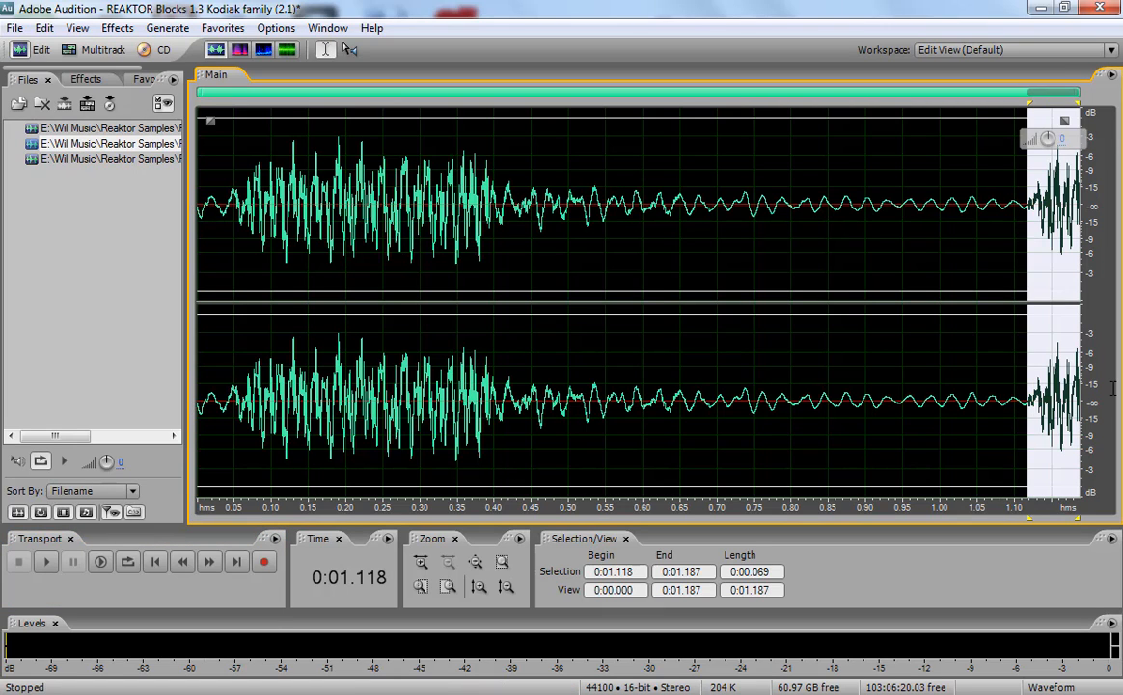
key("Delete")
left_click(153, 565)
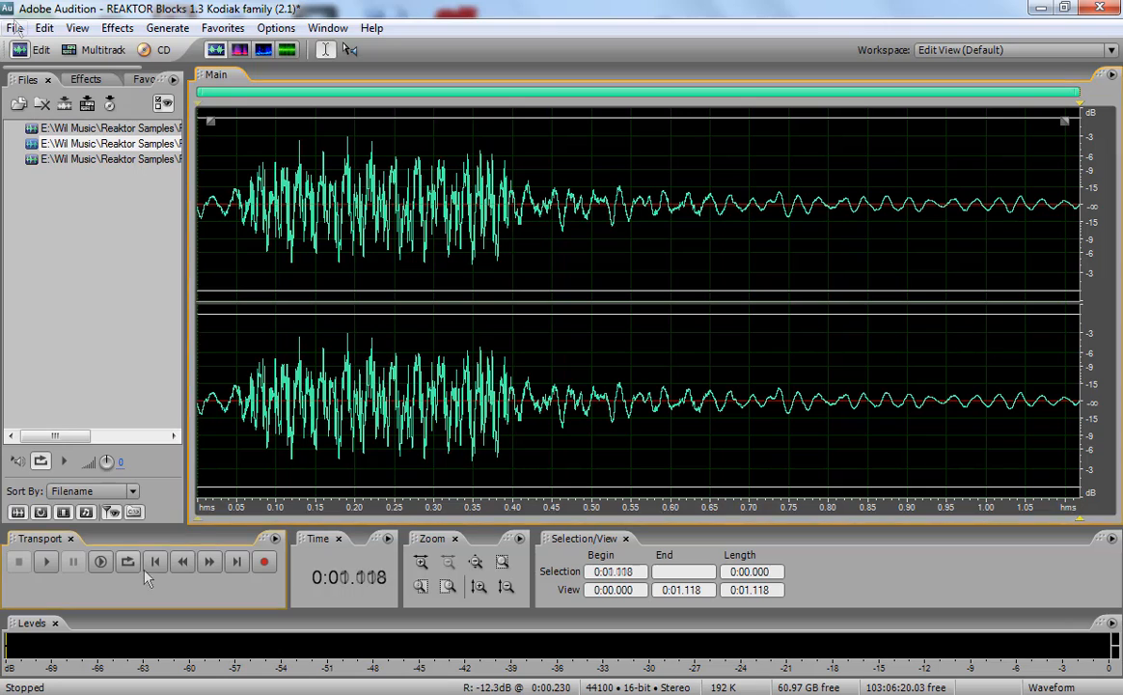
- Save a copy of the trimmed clip as Vocal Ay 1 in the Tones folder in Windows PCM format
left_click(15, 28)
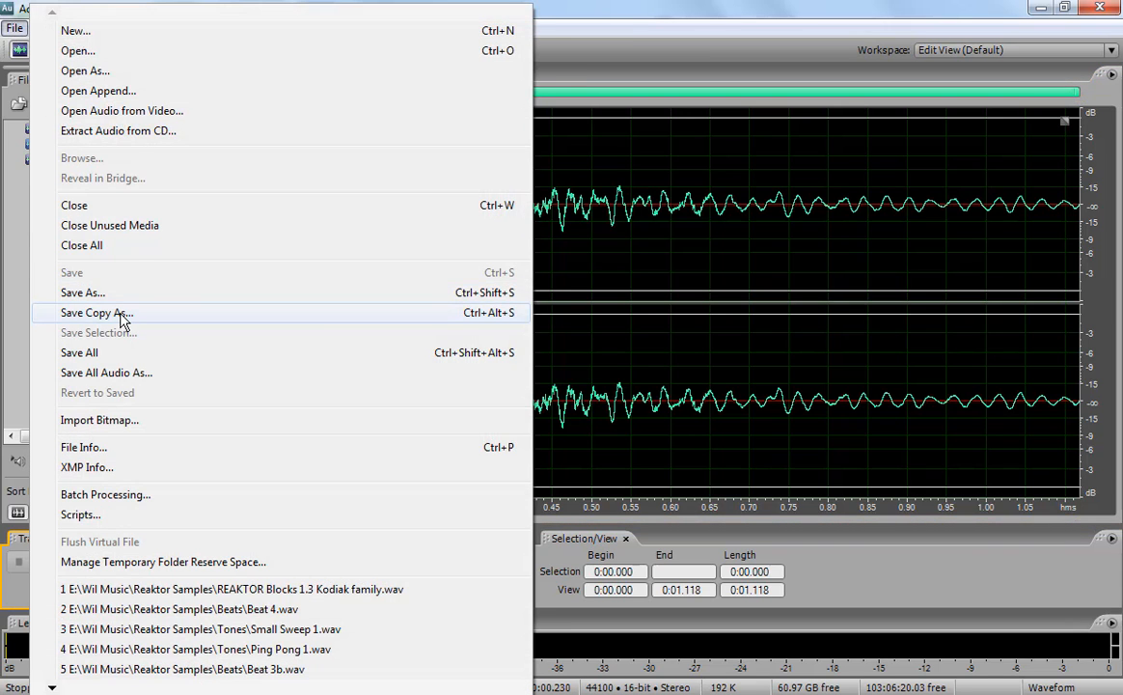
left_click(122, 313)
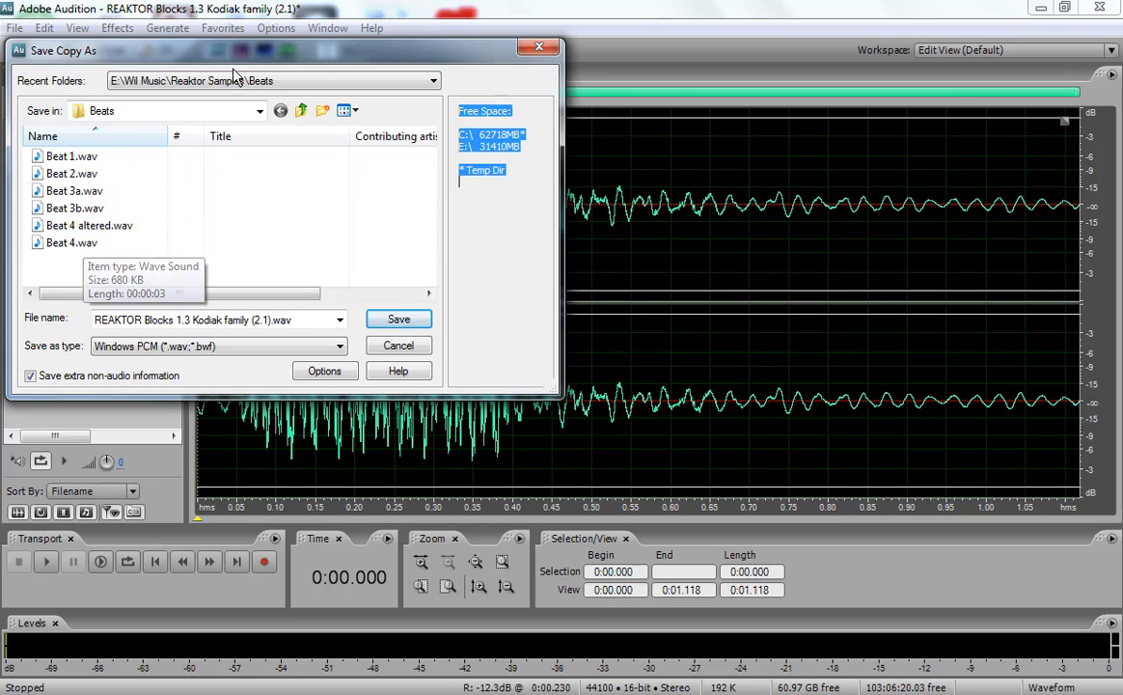
left_click(261, 113)
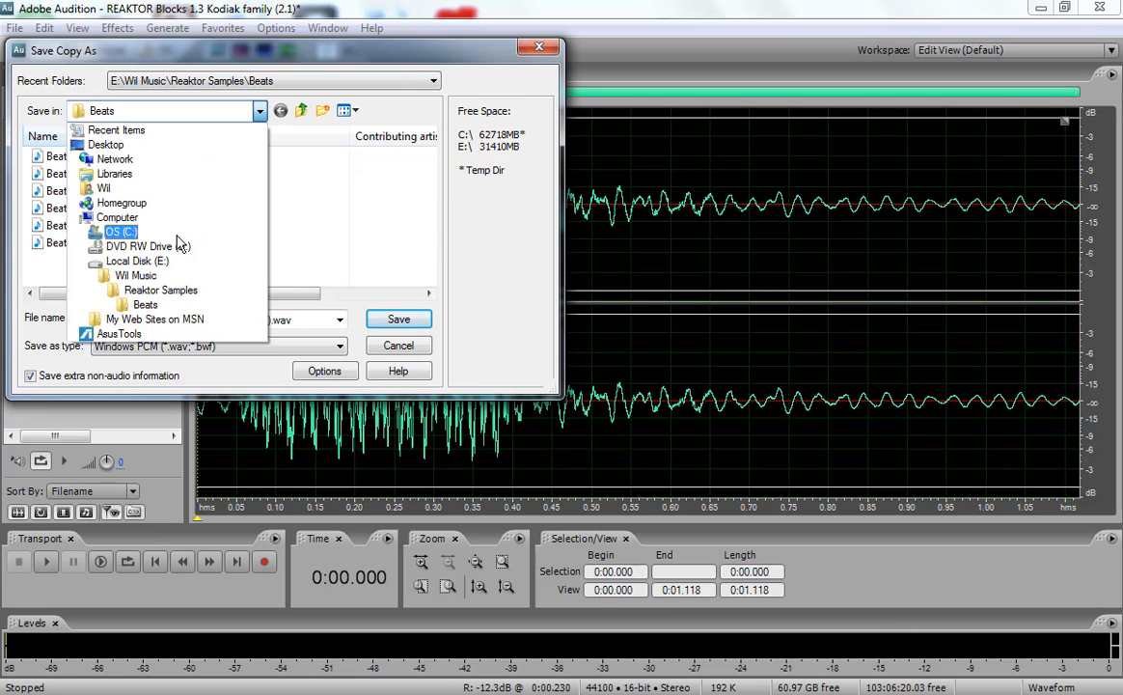
left_click(160, 291)
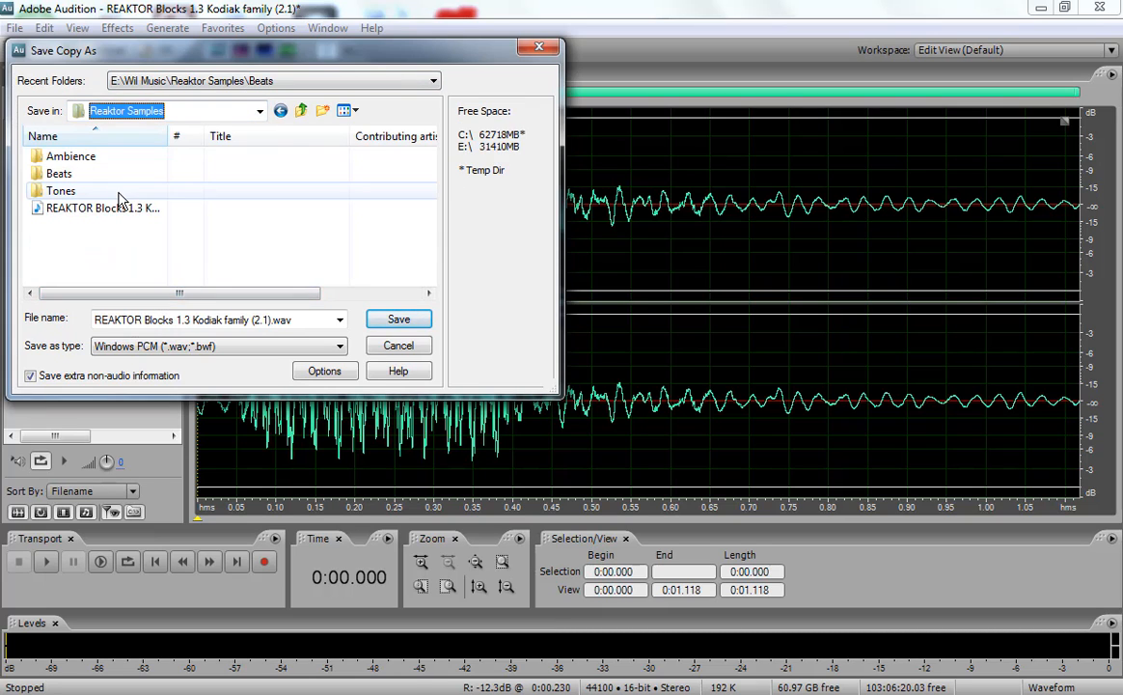
double_click(83, 191)
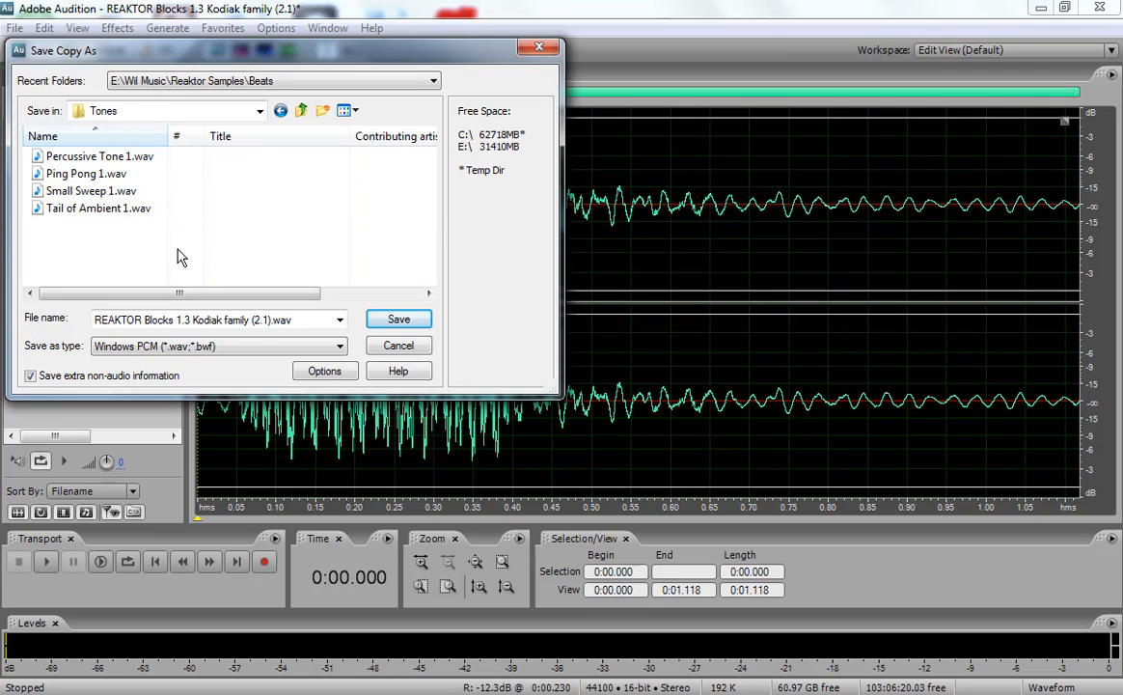
left_click(309, 324)
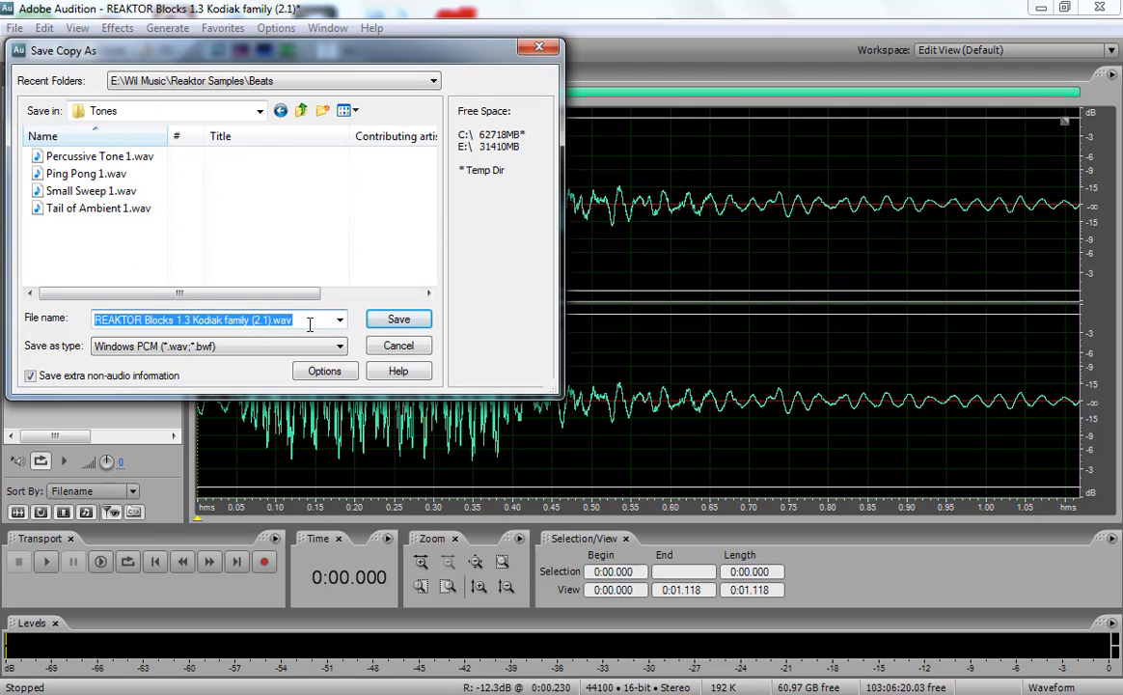
type("Vocal Ay 1")
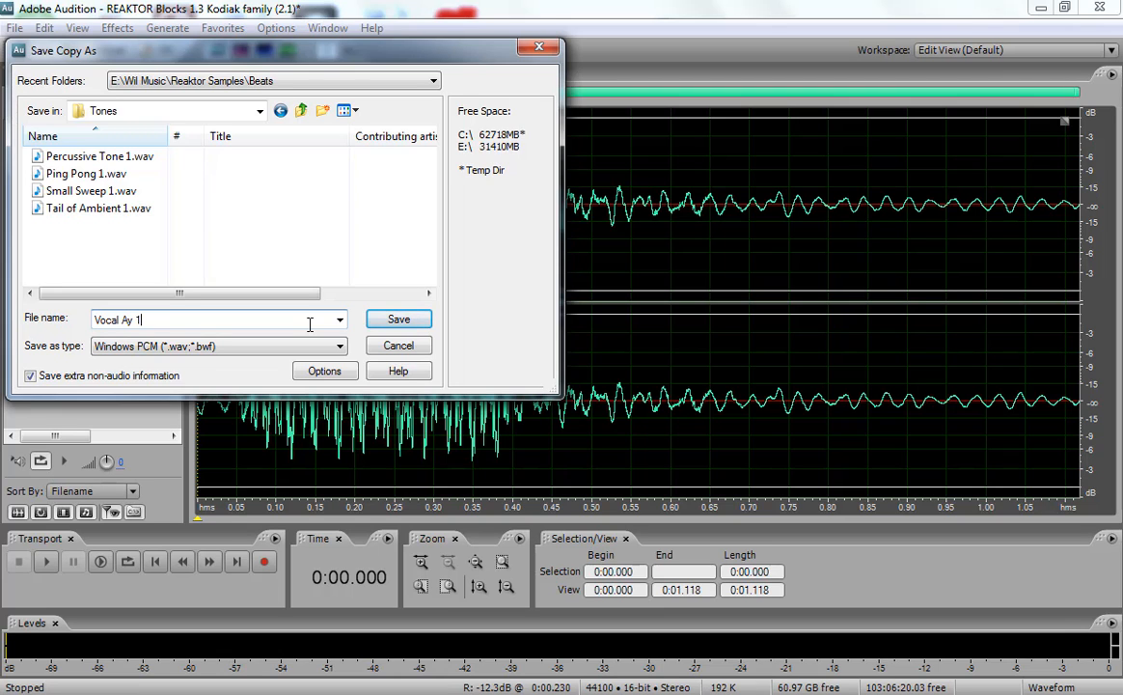
left_click(398, 322)
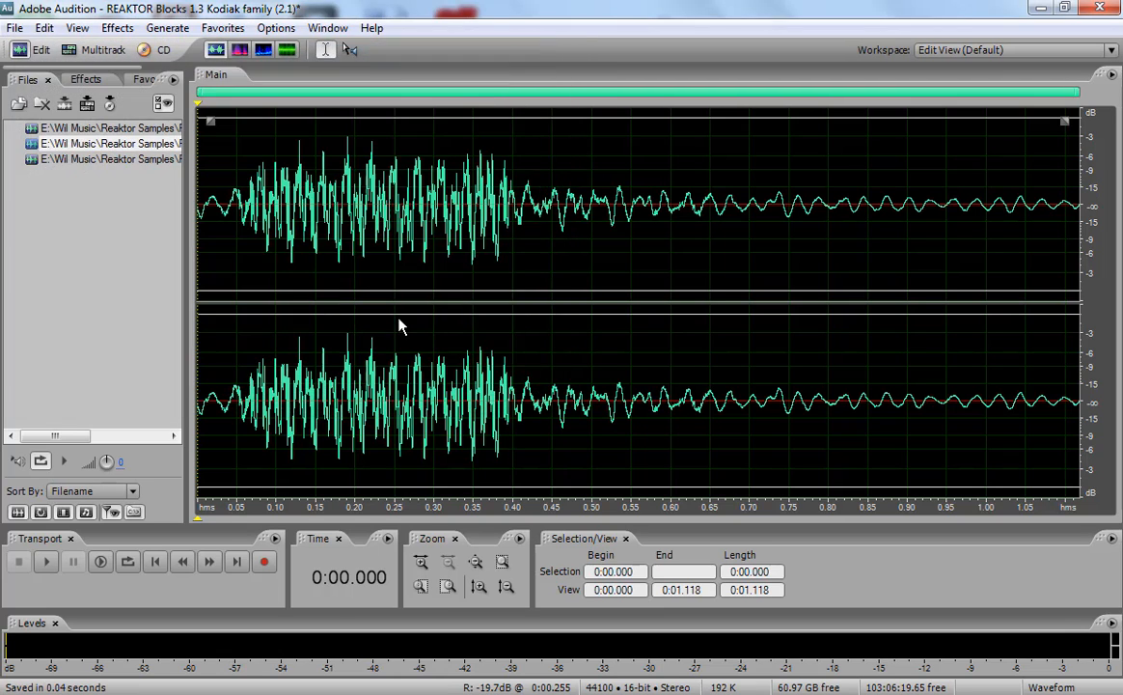
- Close the trimmed vocal clip, REAKTOR Blocks 1.3 Kodiak family (2.1), without saving its changes
left_click(104, 144)
key("Delete")
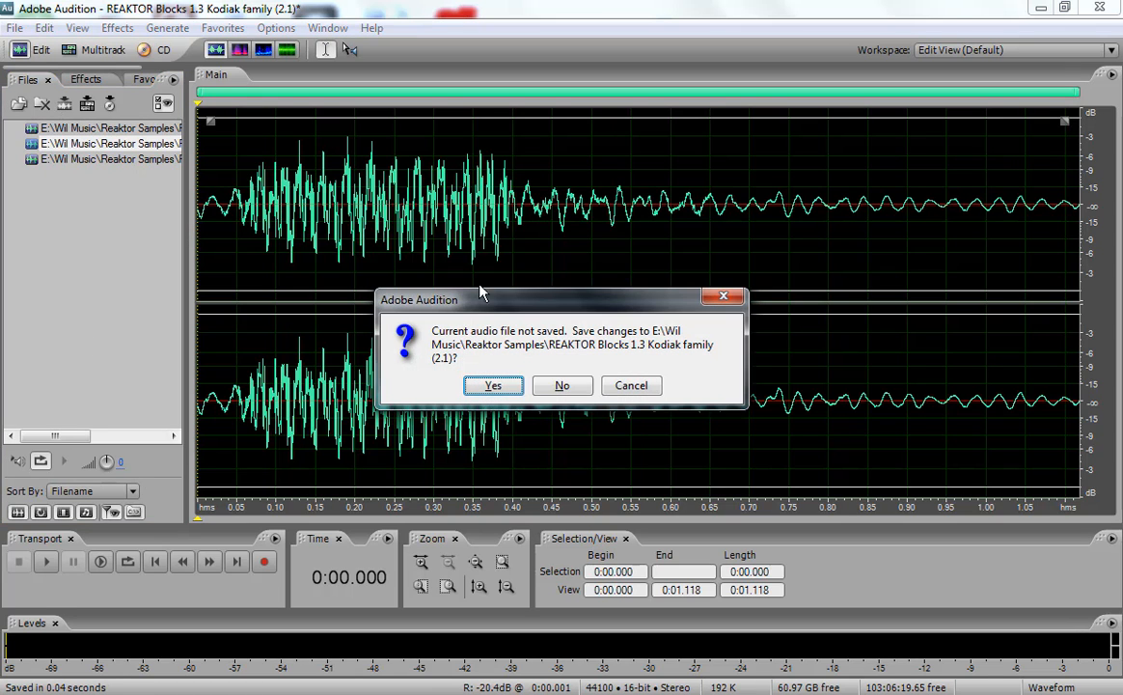
left_click(562, 385)
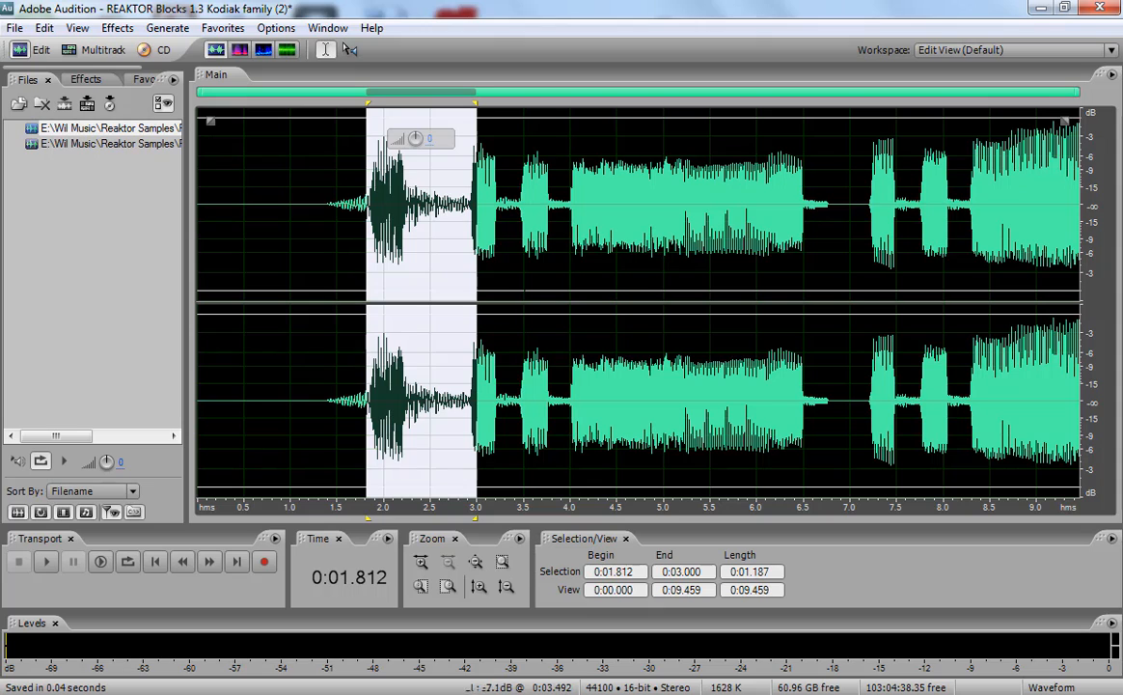
- Play the longer clip from about 0:02.912 to listen to the sounds after the vocal burst
left_click(473, 398)
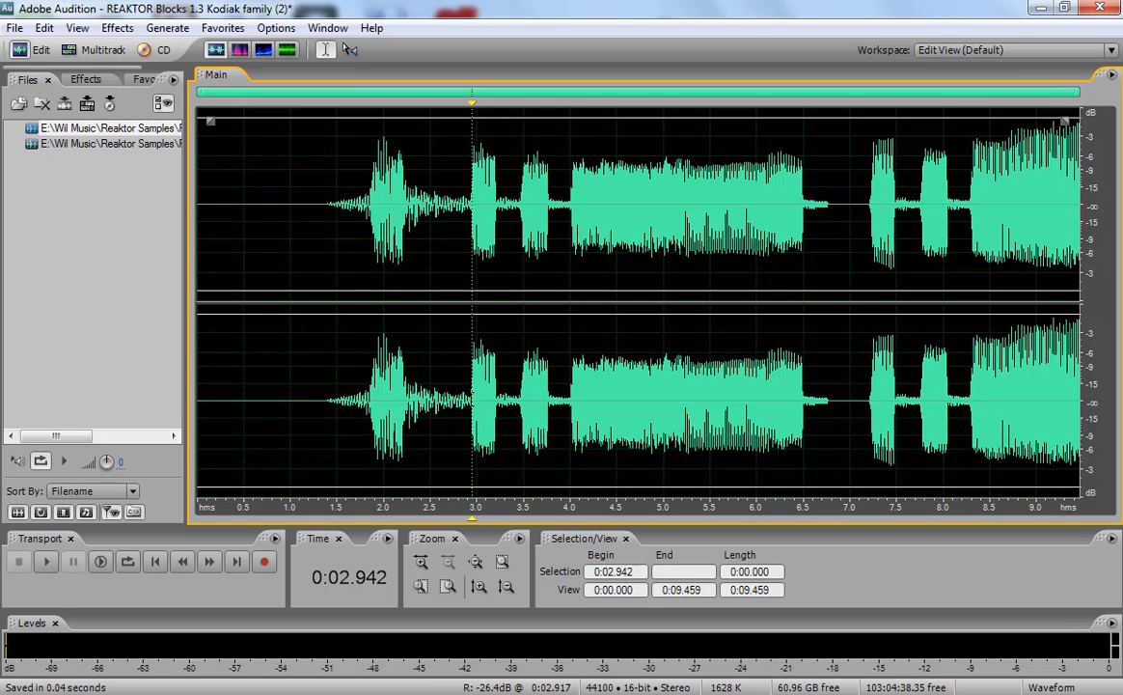
key("space")
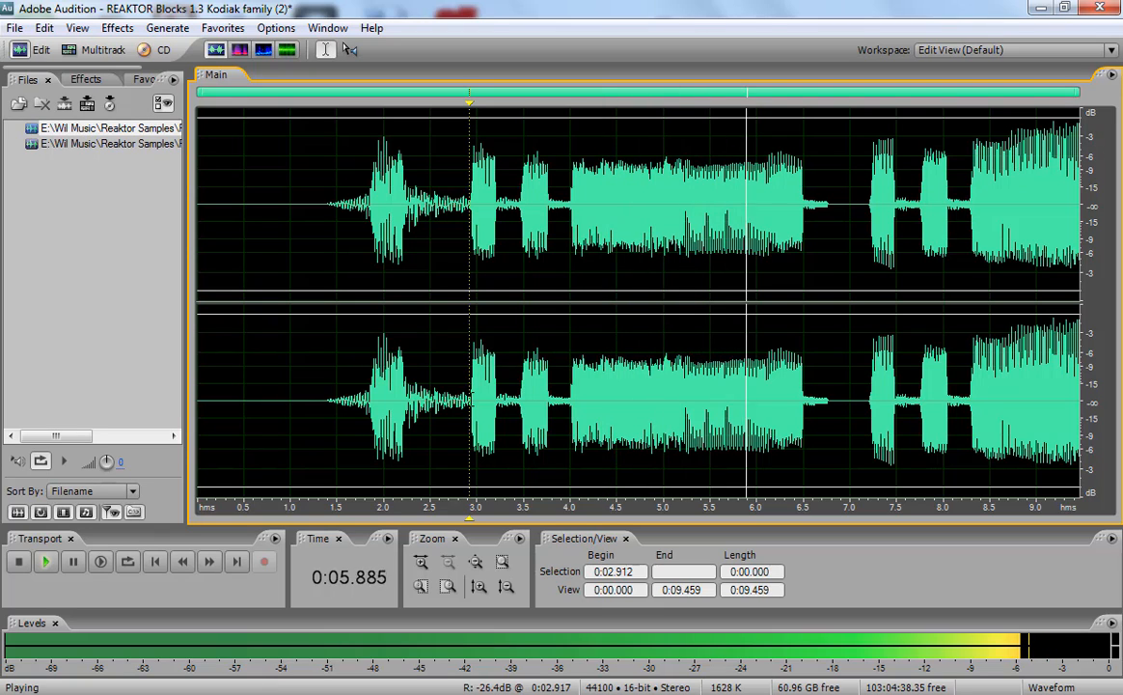
key("space")
- Select the long sustained sound from about 0:04.000 to 0:06.500 and copy it to a new file
left_click(570, 397)
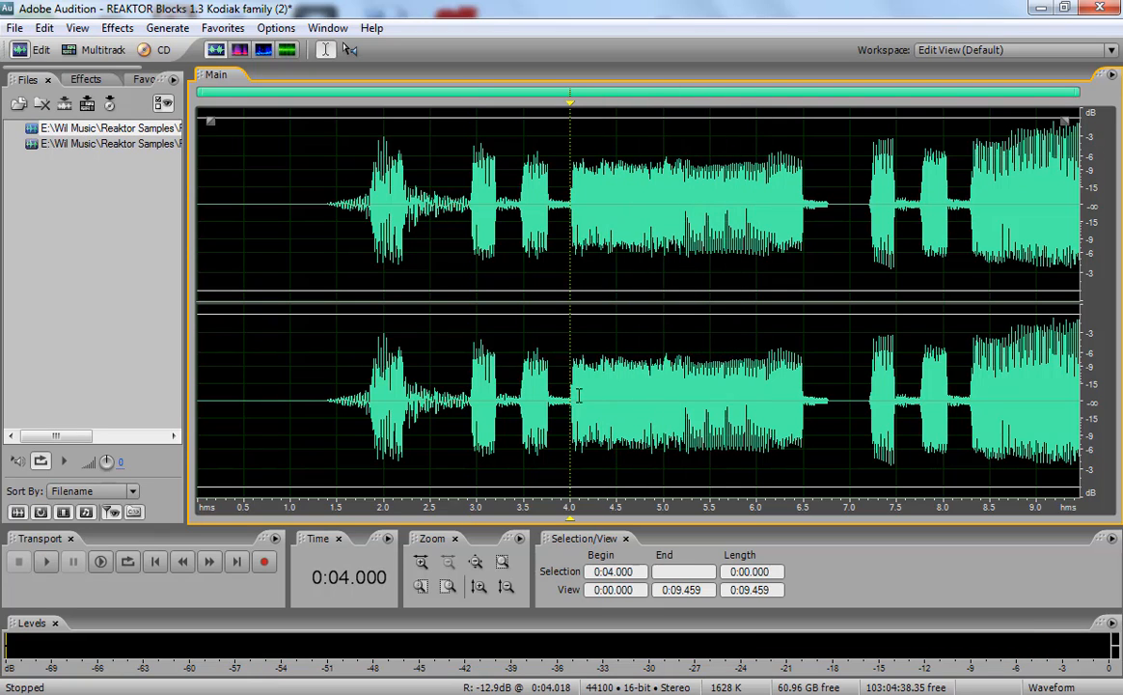
left_click_drag(579, 396, 803, 395)
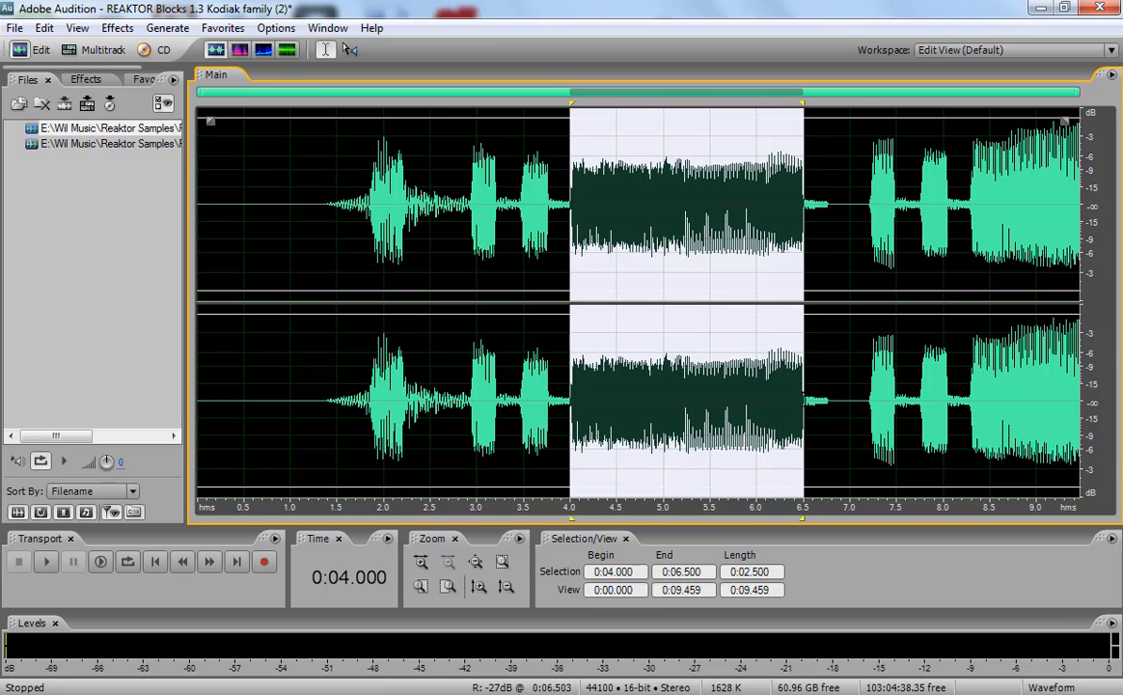
right_click(721, 398)
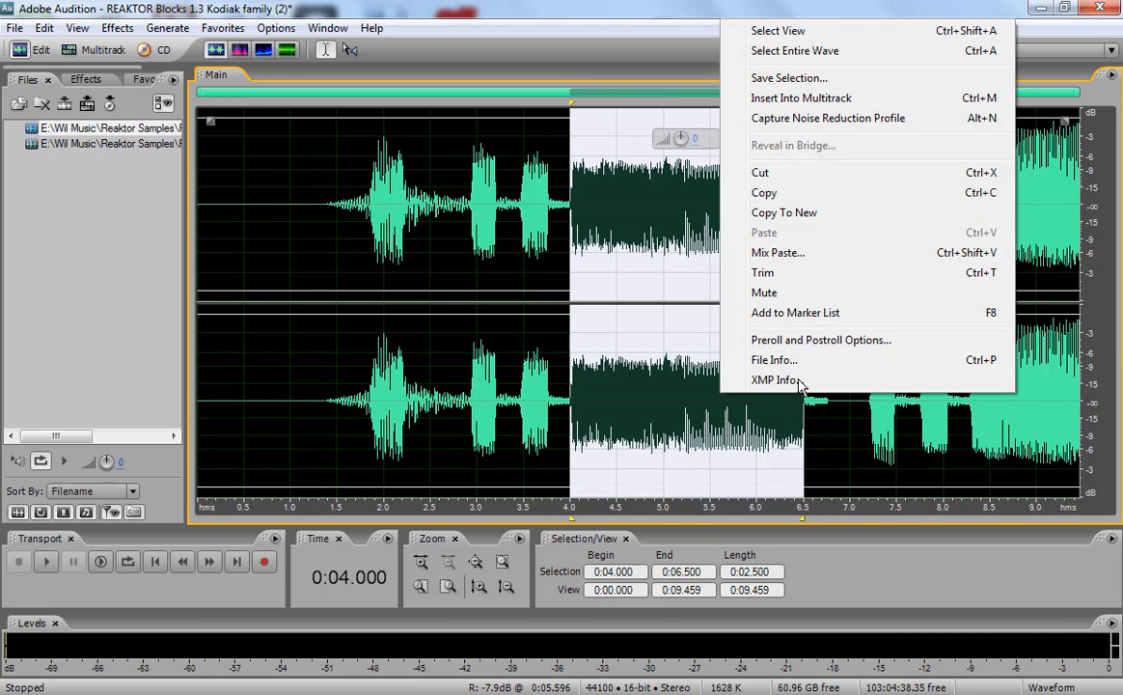
left_click(746, 213)
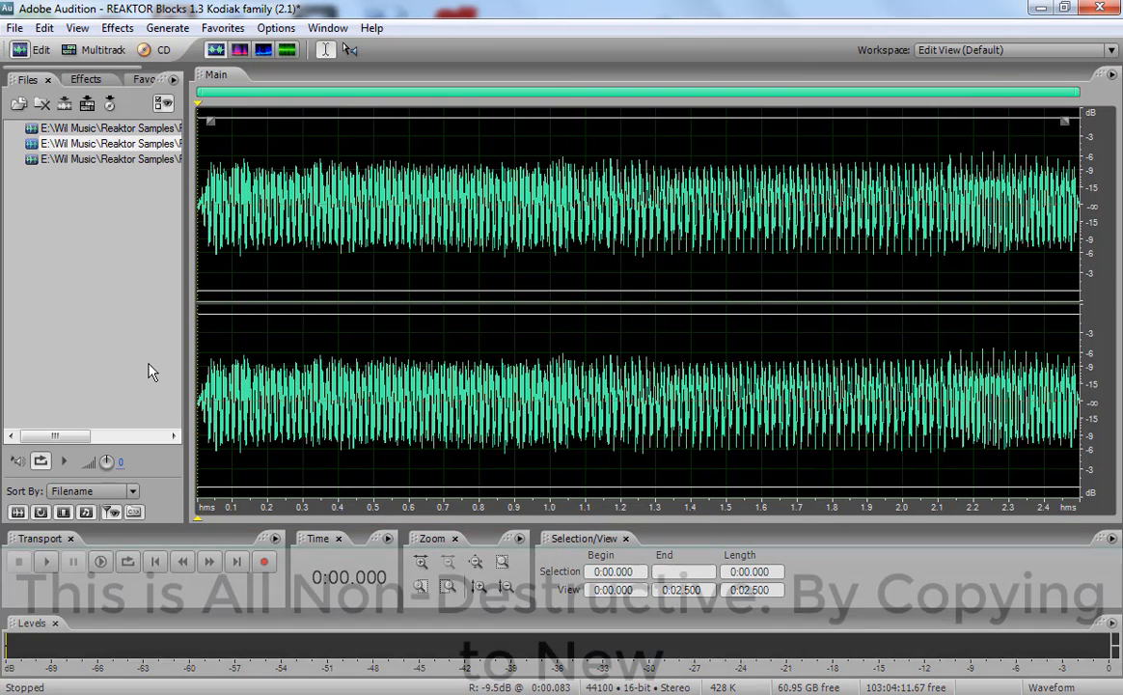
- Delete the quiet lead-in at the very start of the new clip, about 0.013 seconds long
left_click(425, 562)
left_click(425, 563)
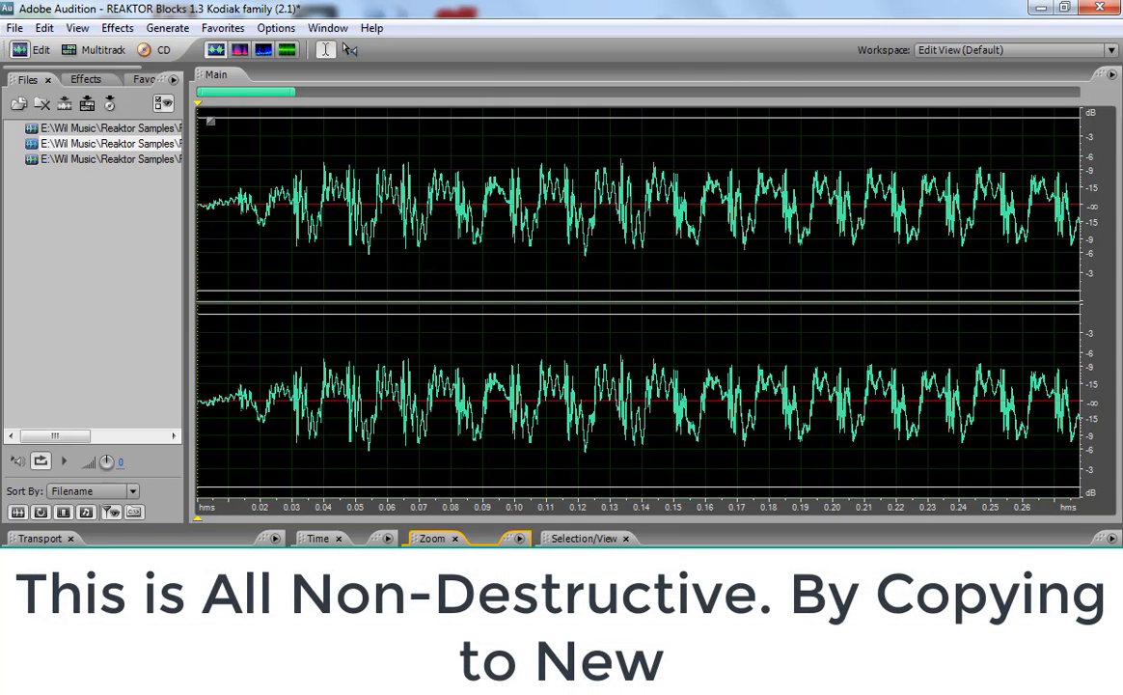
left_click_drag(235, 421, 10, 423)
key("Delete")
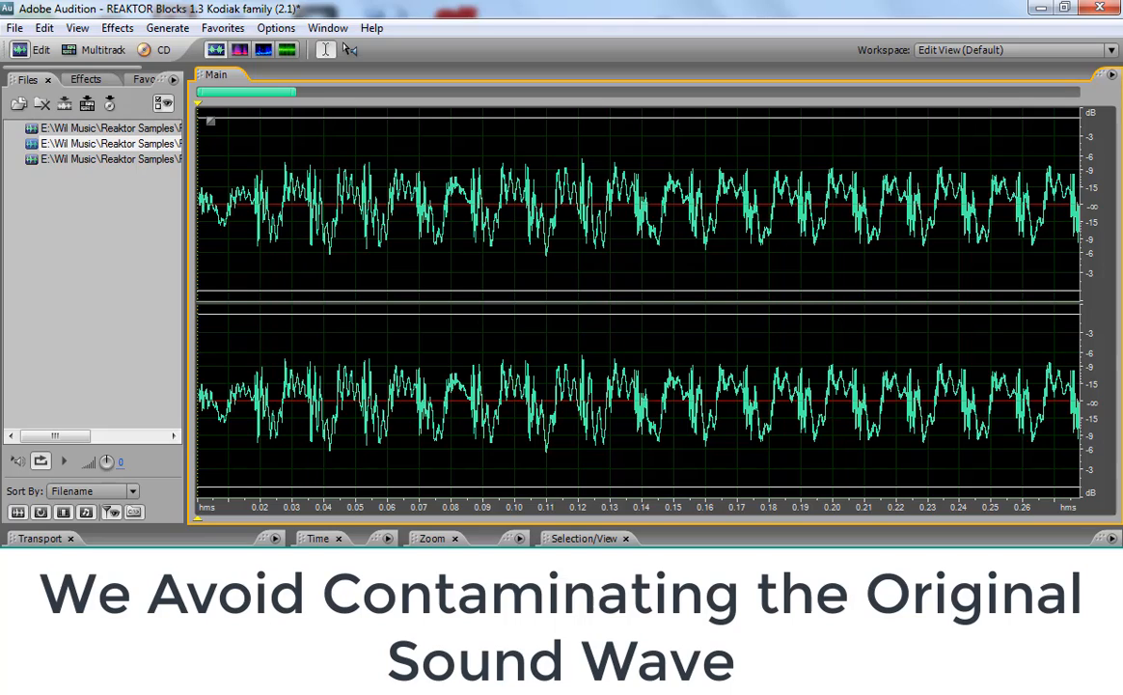
- Loop playback of the whole trimmed clip to check how it repeats, then stop it
left_click(452, 563)
left_click(452, 562)
left_click(452, 562)
left_click(452, 562)
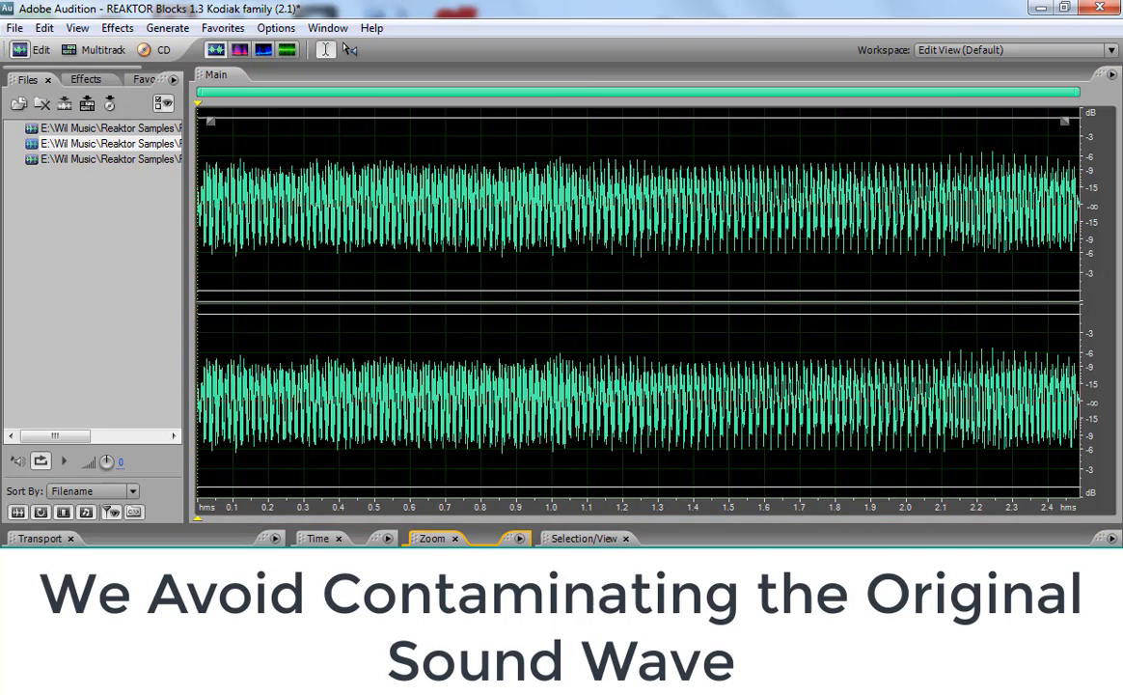
left_click(126, 564)
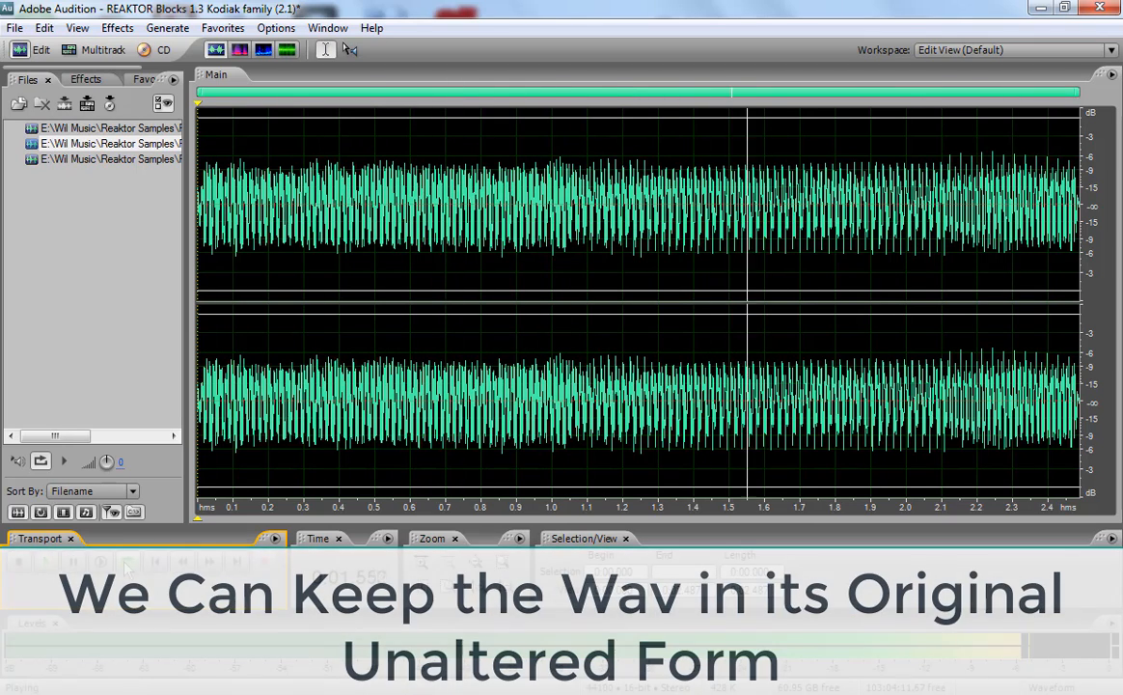
key("space")
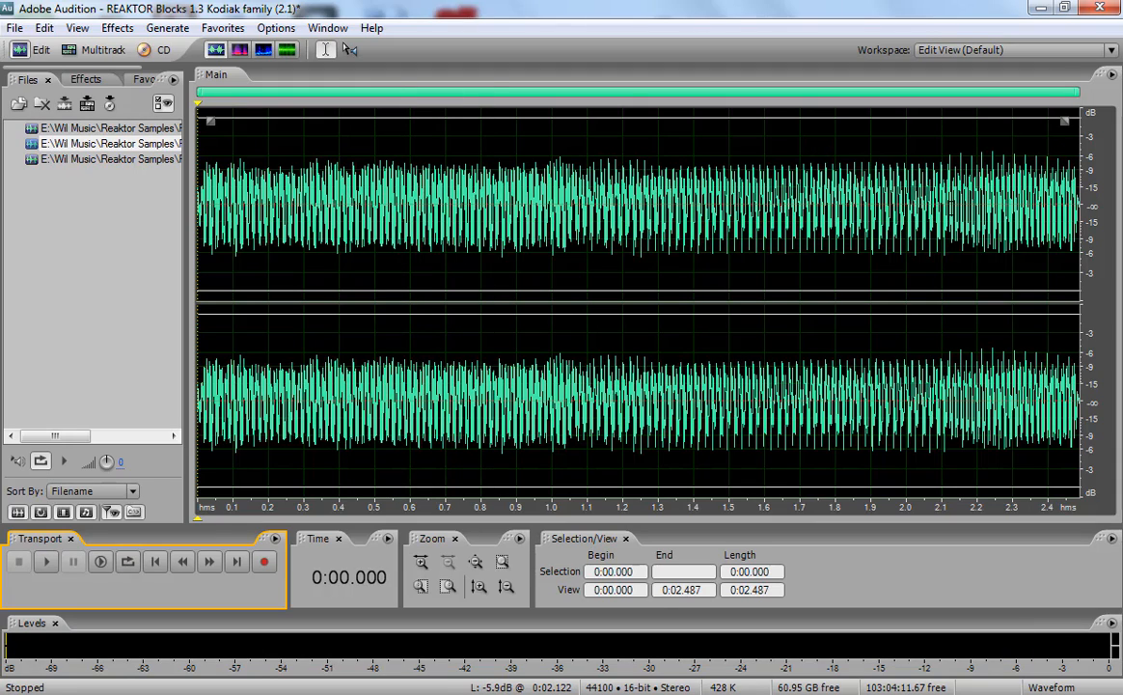
- Locate where the tone changes near the clip's end and delete everything from about 0:02.105 onward
left_click(942, 157)
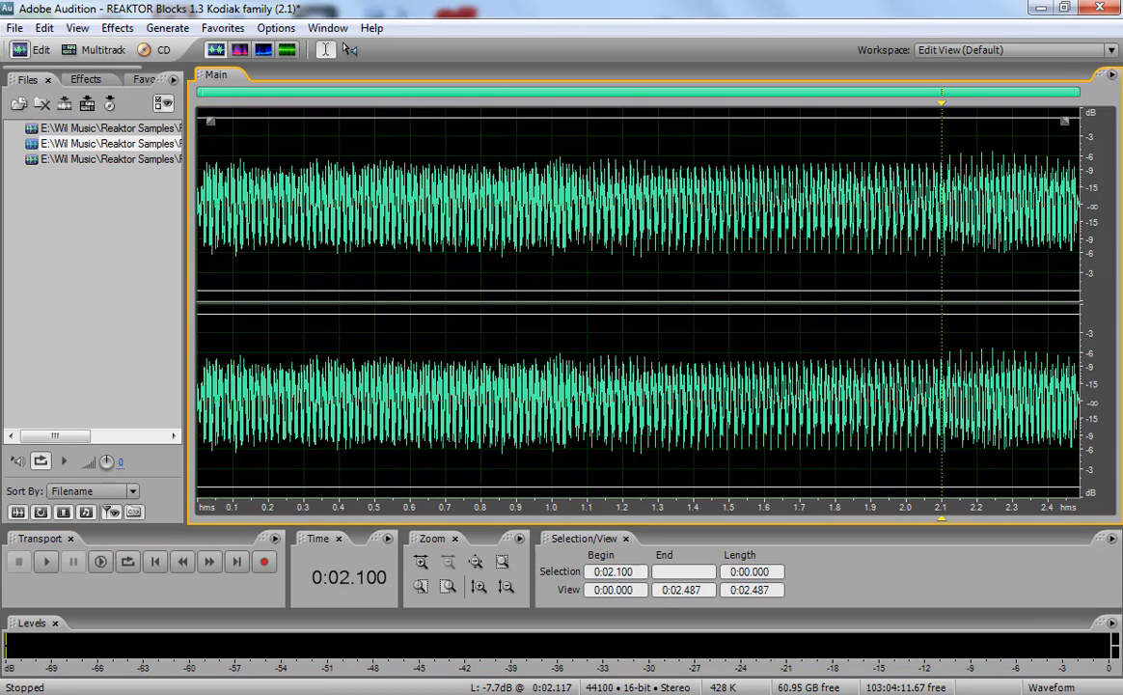
left_click(422, 562)
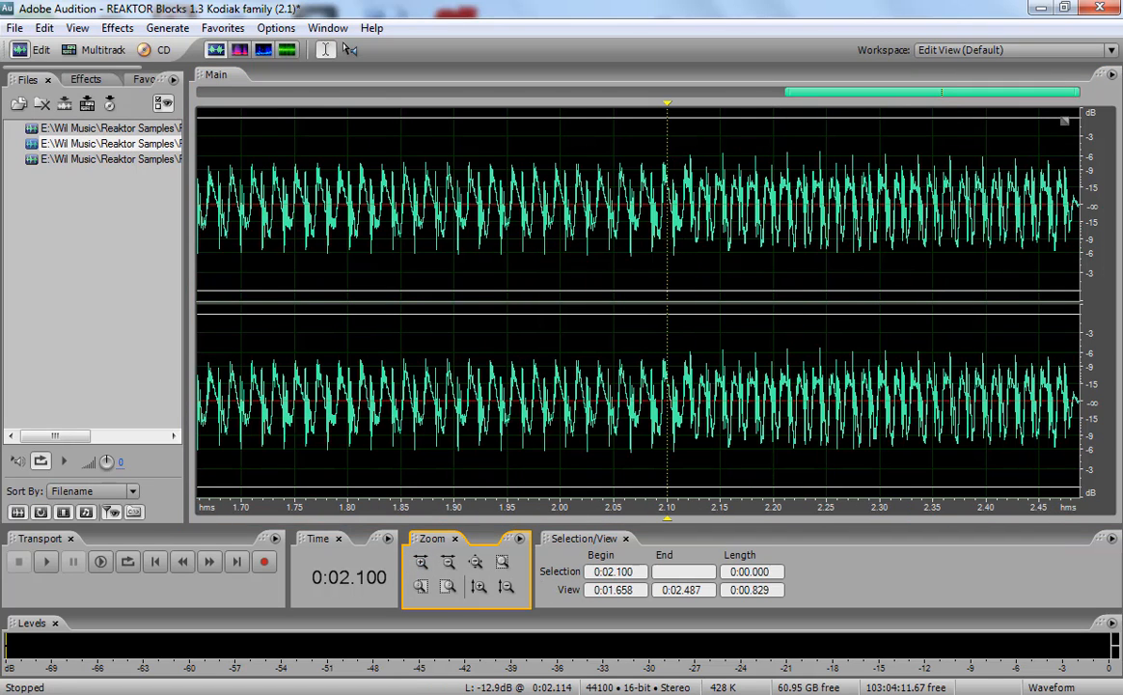
key("space")
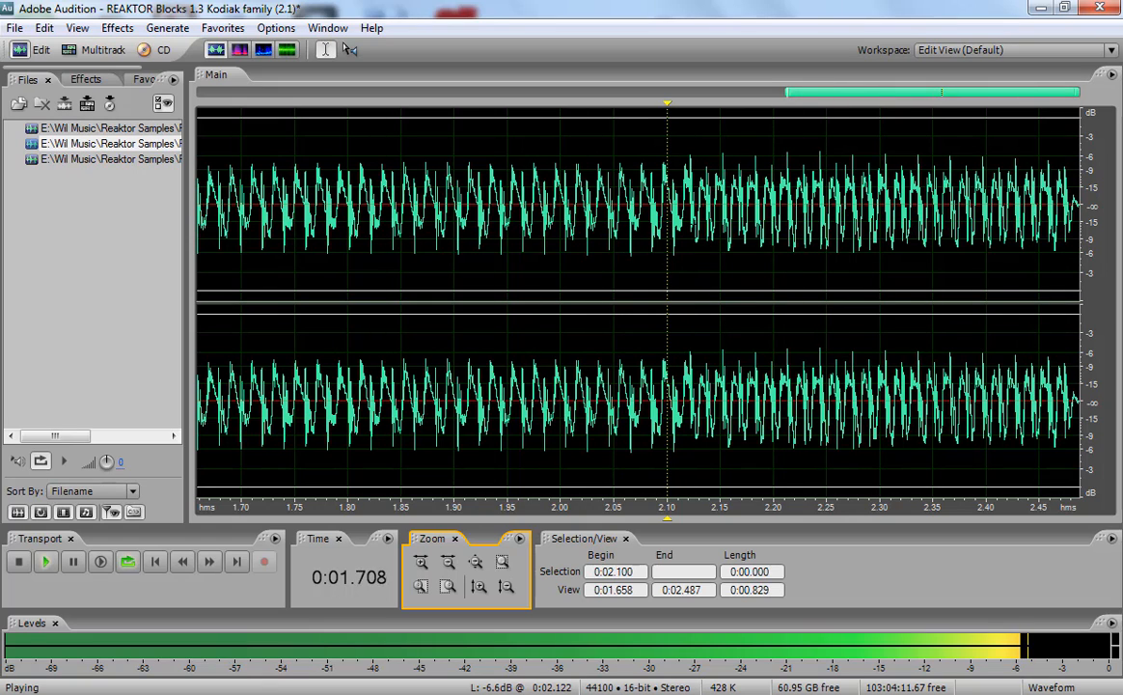
key("space")
left_click(345, 46)
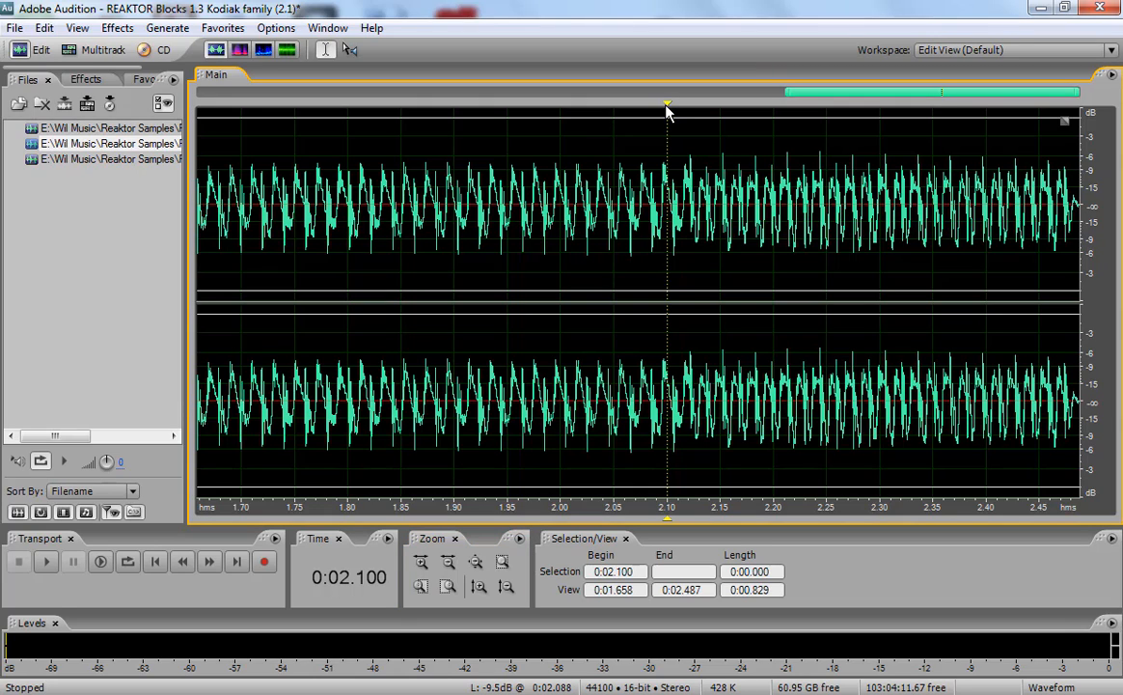
left_click_drag(671, 107, 675, 108)
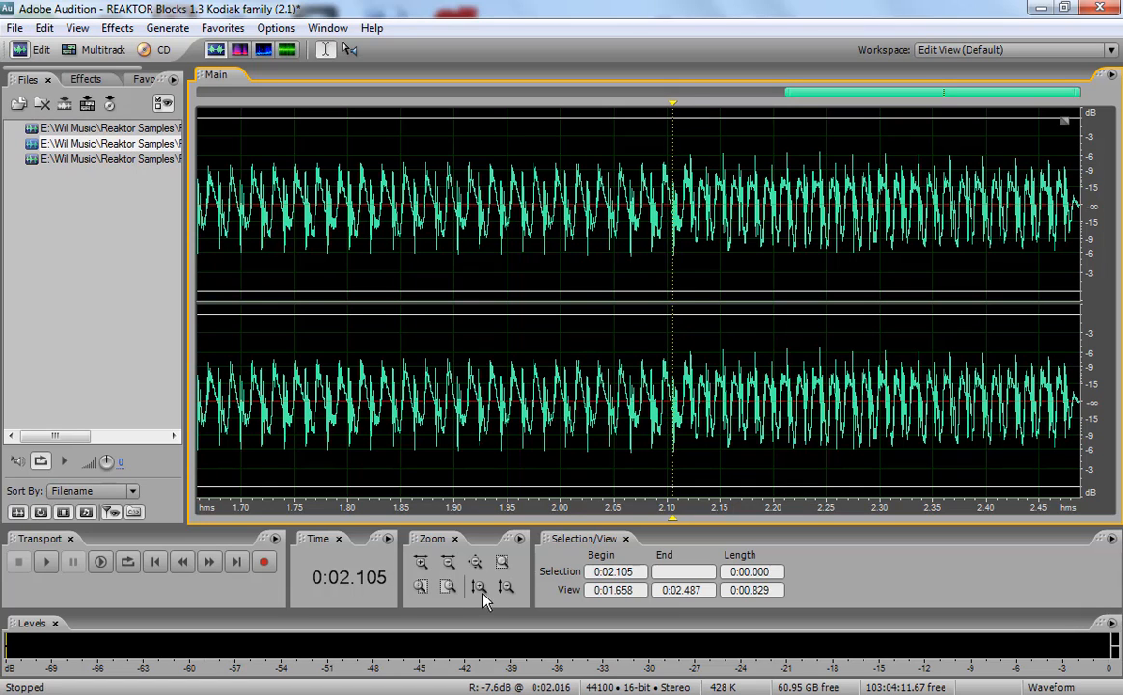
left_click(421, 562)
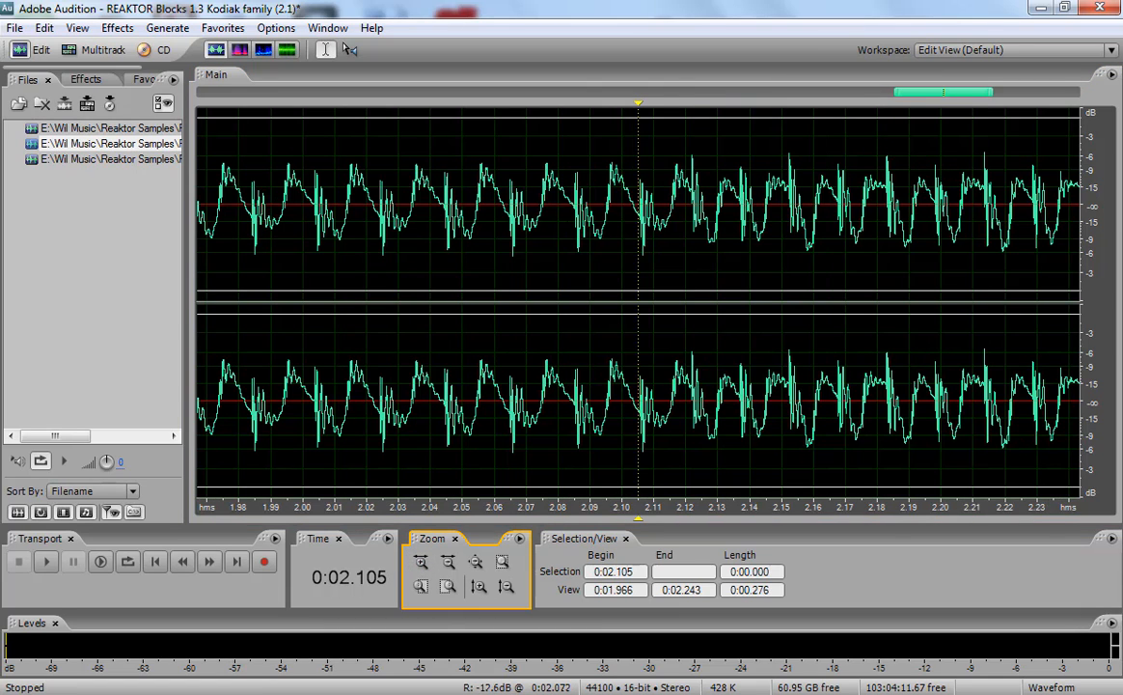
left_click_drag(638, 398, 1115, 397)
key("Delete")
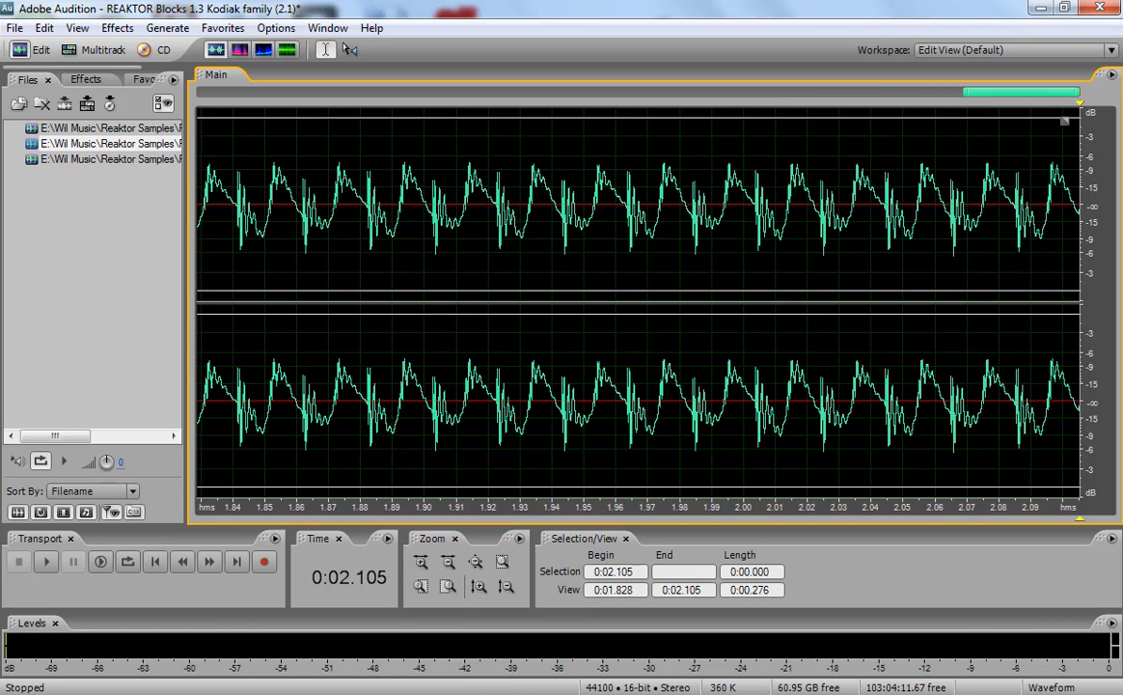
- Play the whole shortened clip from its start to check how it ends, then stop playback
left_click(157, 562)
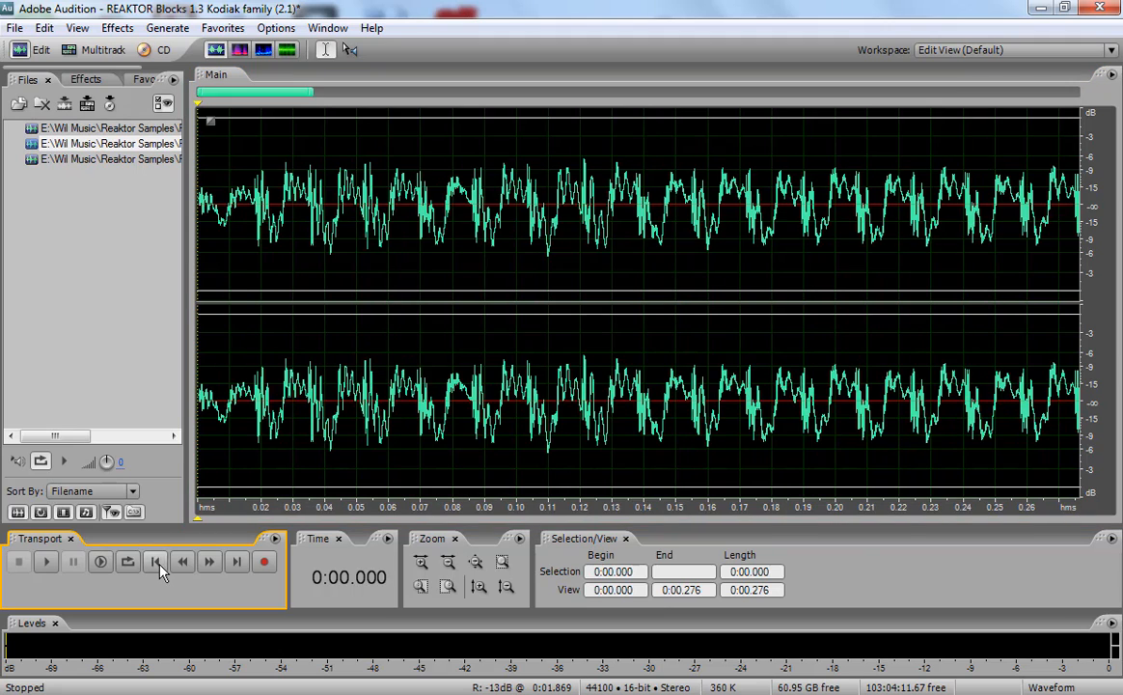
left_click(447, 565)
key("space")
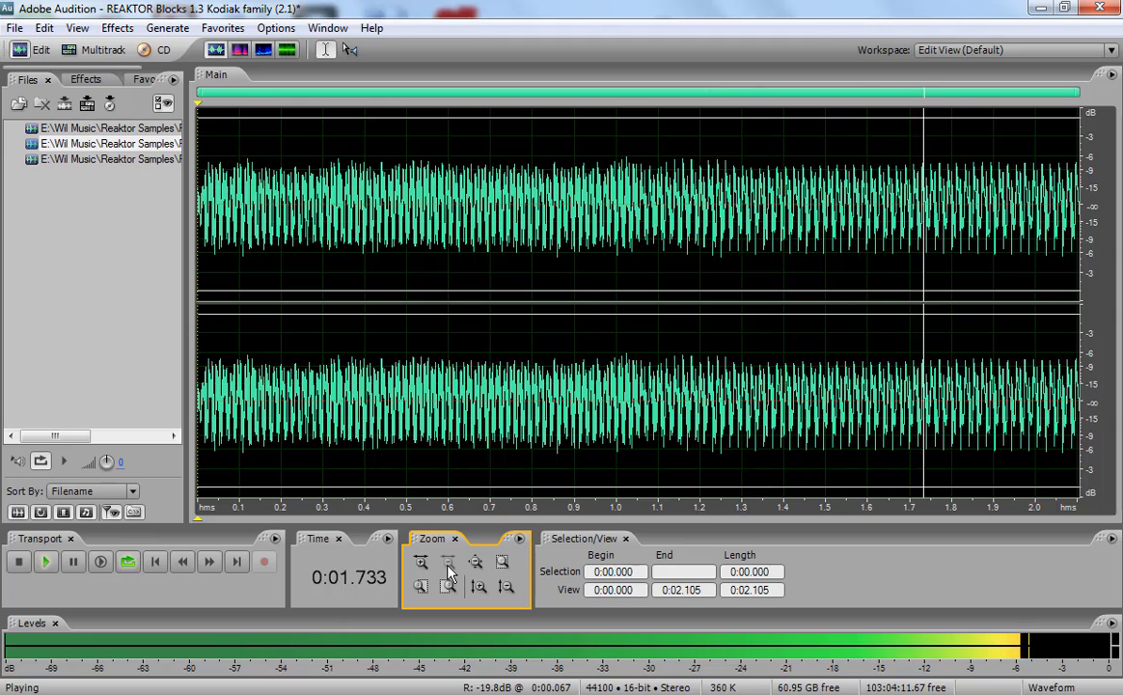
key("space")
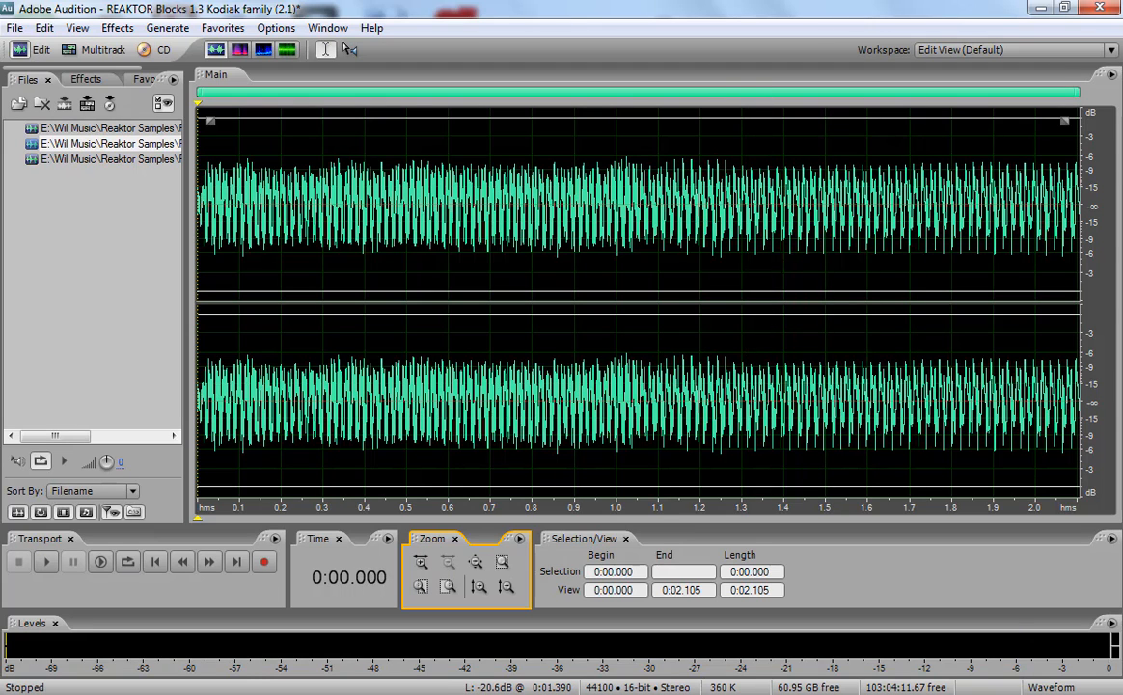
- Fade out roughly the last 0.1 seconds of the clip, then loop playback briefly to check it
left_click_drag(1064, 121, 1020, 126)
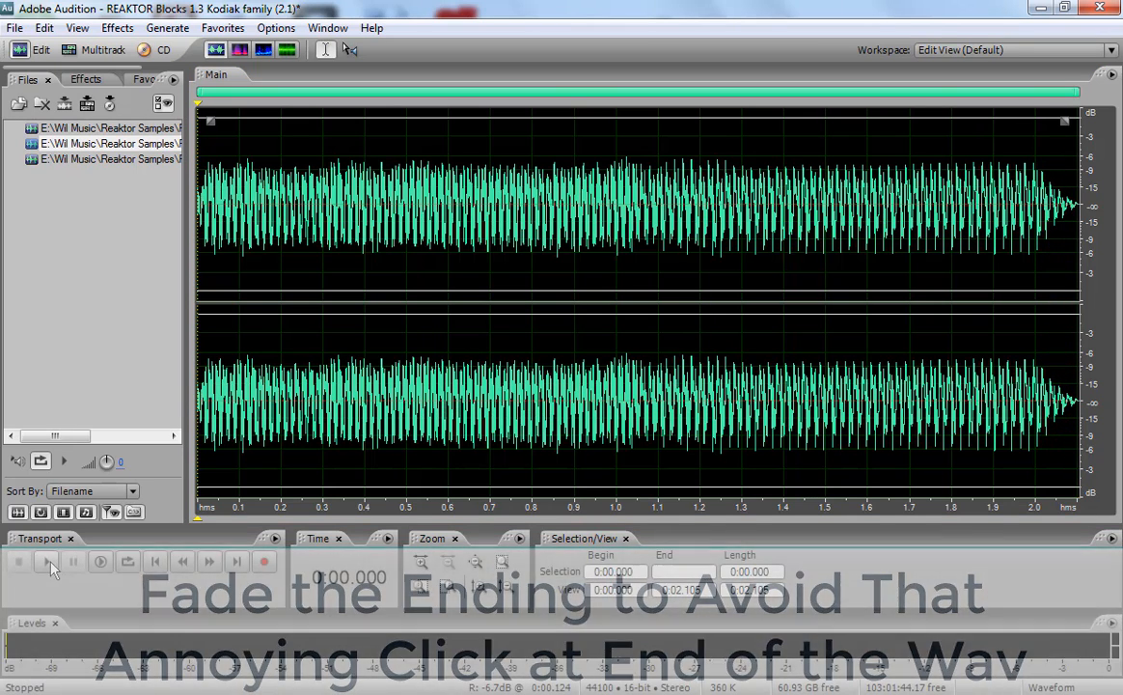
left_click(127, 564)
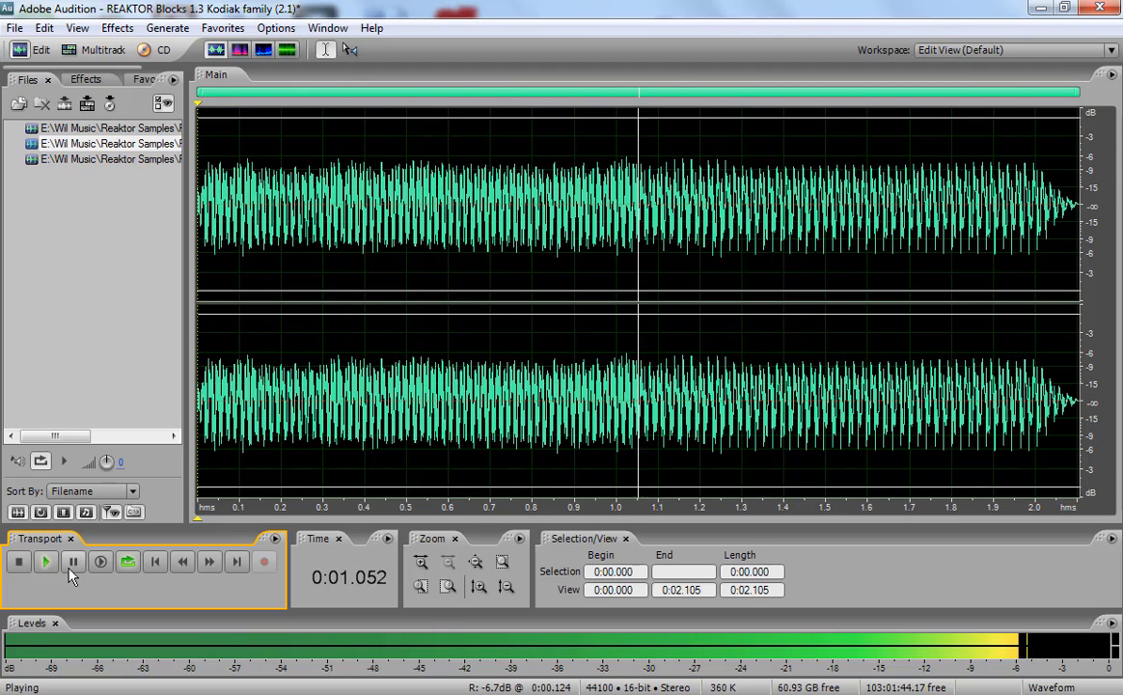
left_click(19, 562)
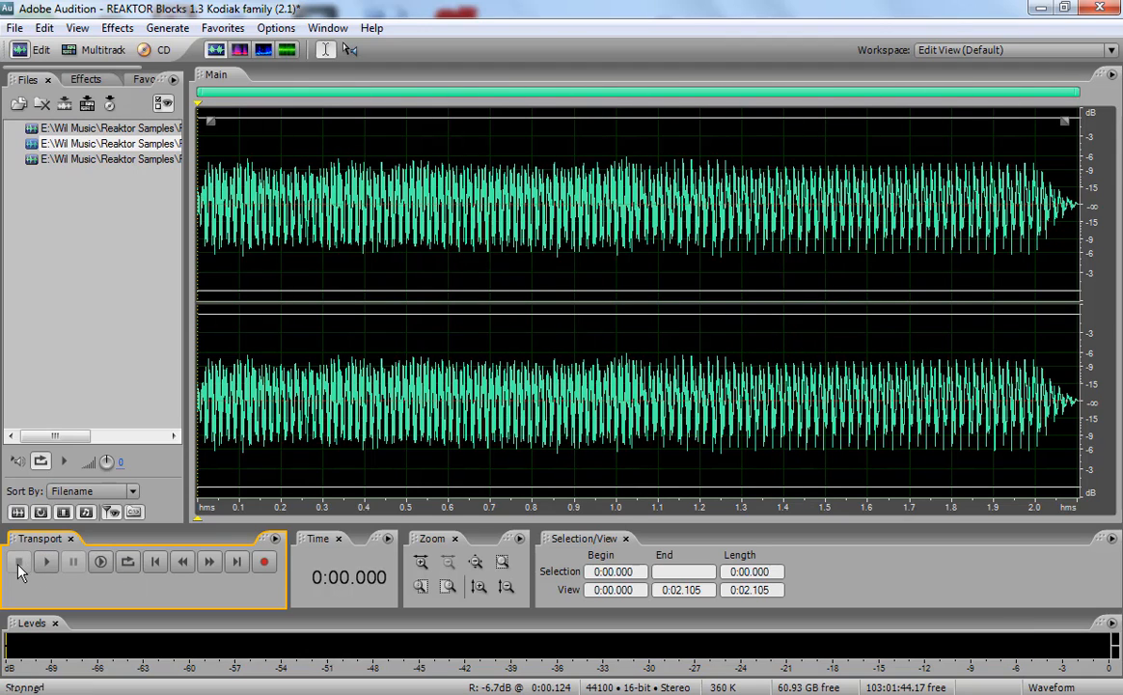
- Save a copy of the clip as a WAV in the Tones folder, basing its name on Vocal Ay 1.wav with "Ah E" added after "Ay"
left_click(11, 28)
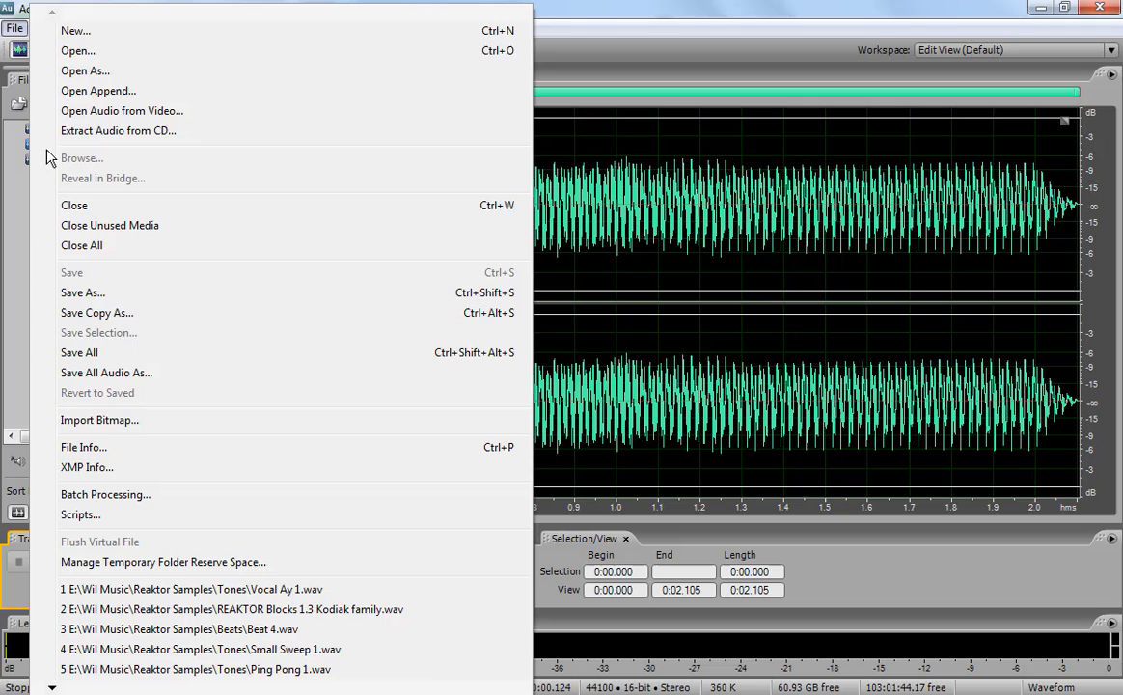
left_click(103, 318)
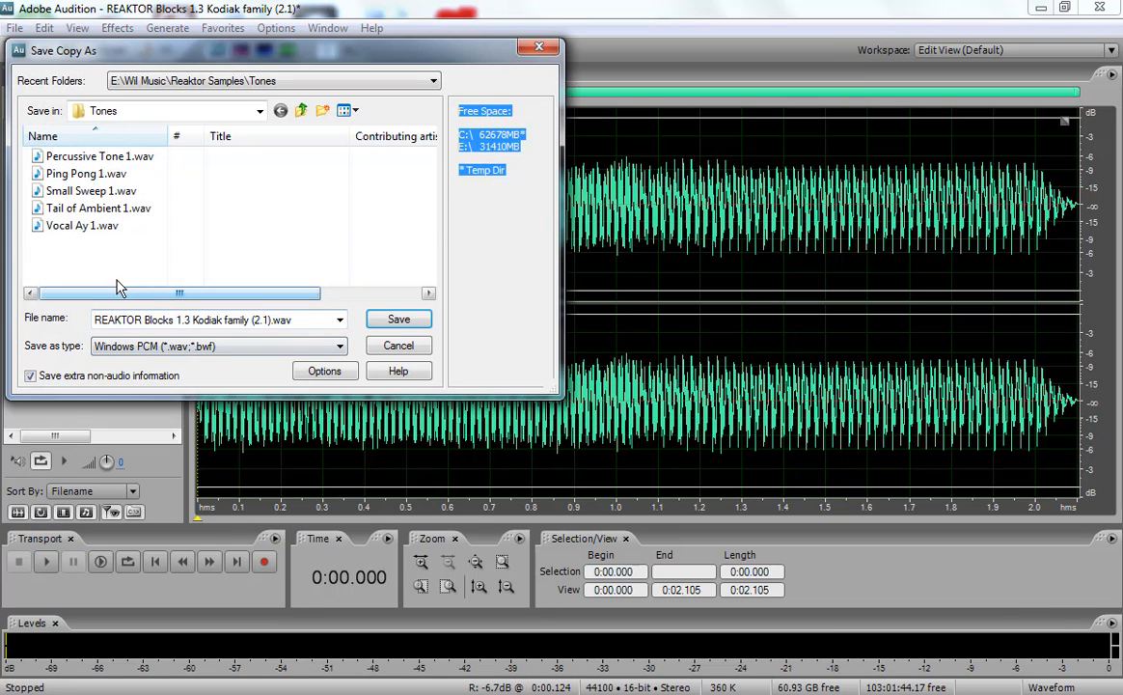
left_click(84, 228)
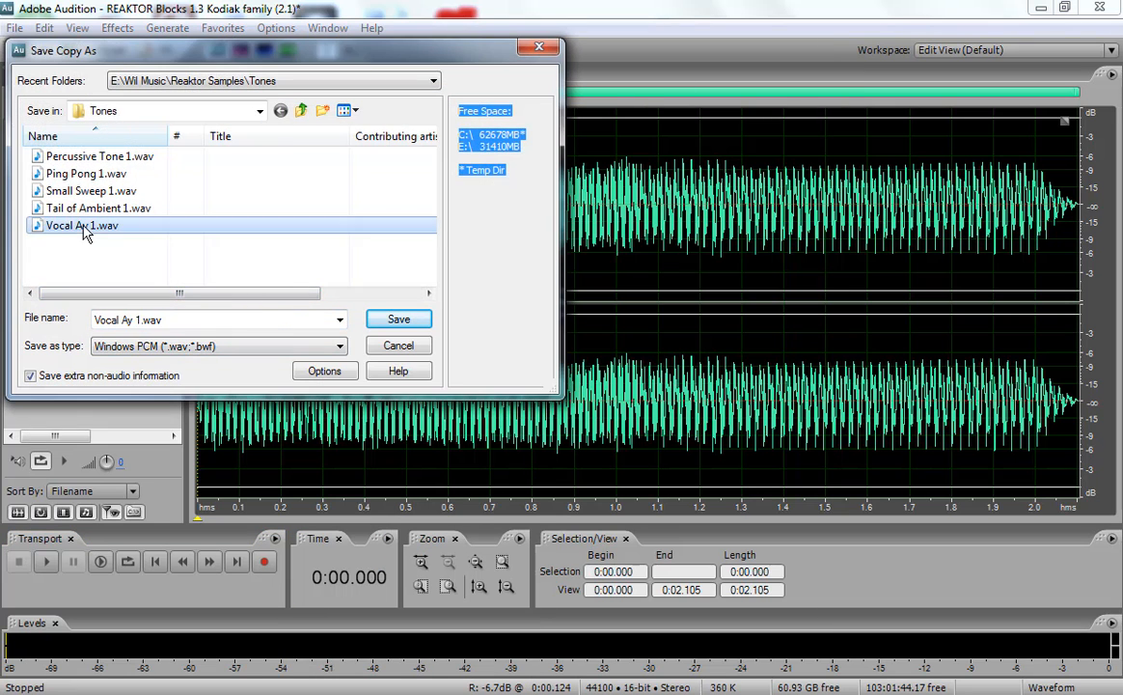
left_click(132, 321)
left_click(132, 321)
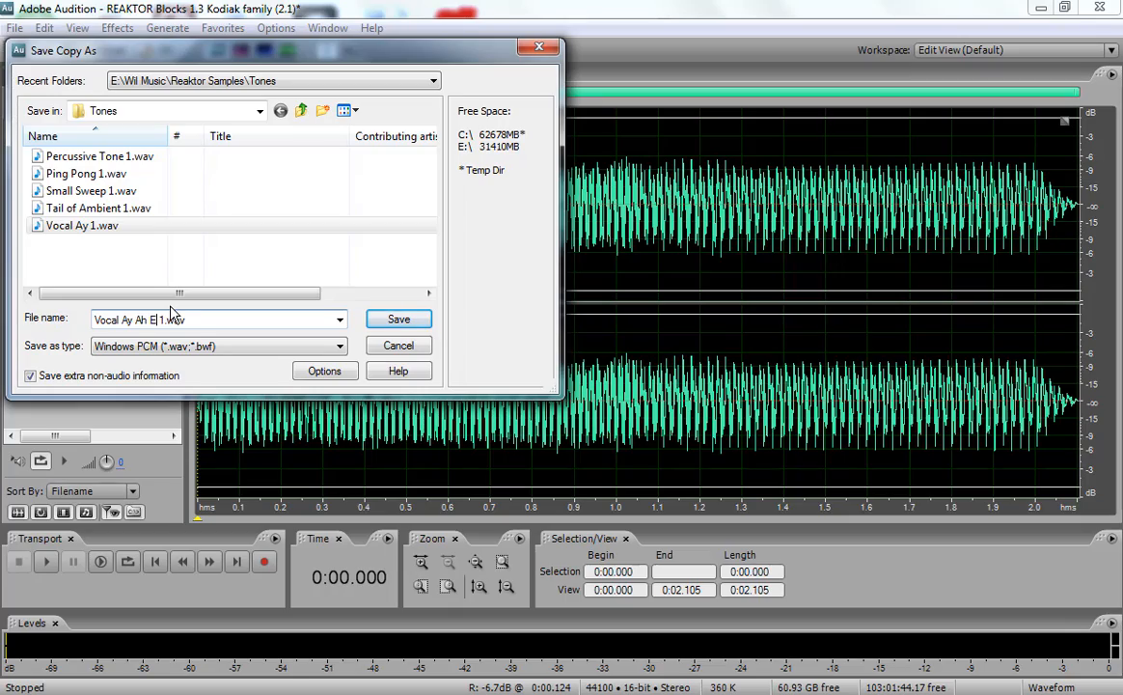
left_click(398, 320)
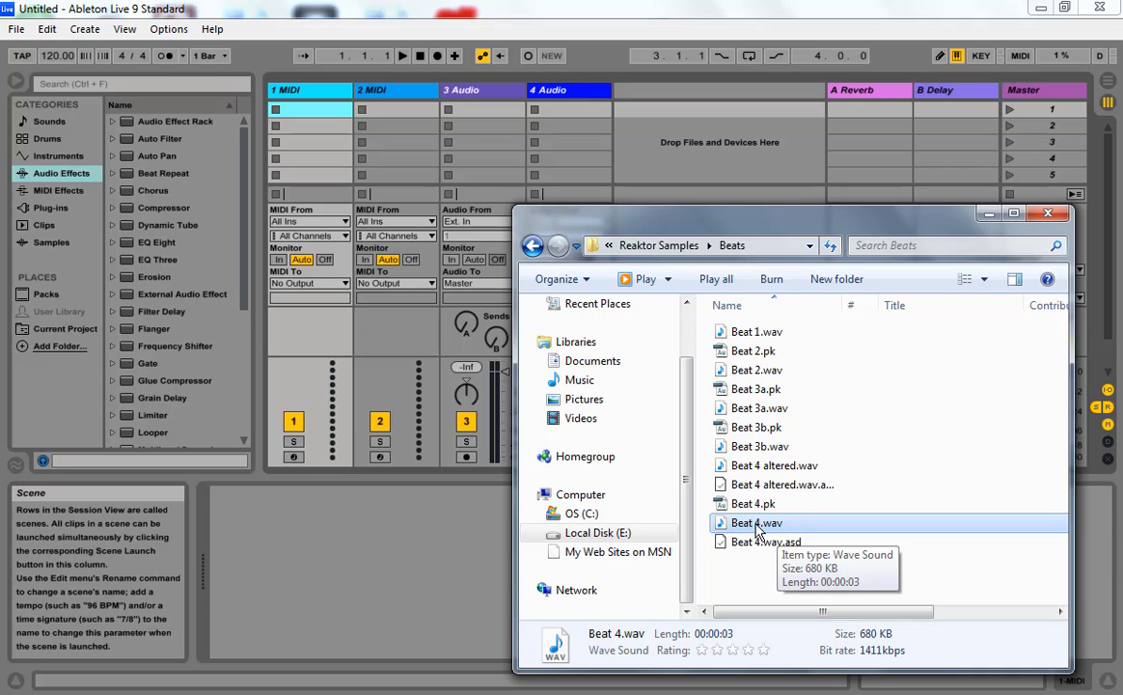
- In Ableton Live, load Beat 4.wav from the Beats folder into track 1's first clip slot, then play and stop it
left_click_drag(758, 530, 290, 118)
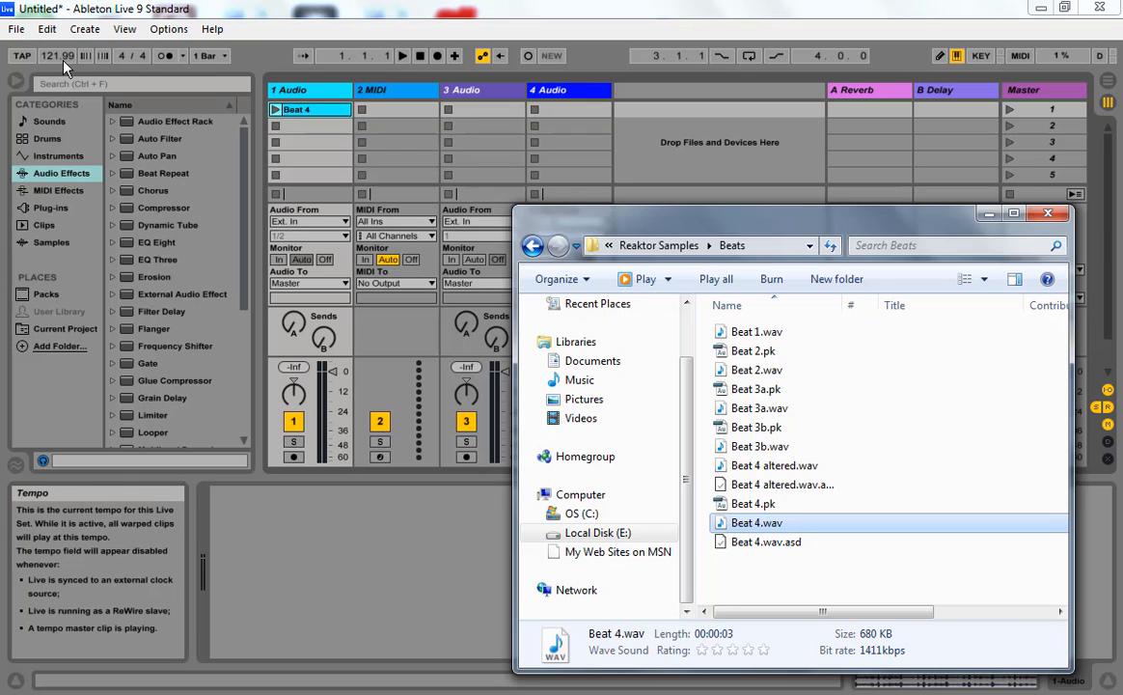
left_click(275, 110)
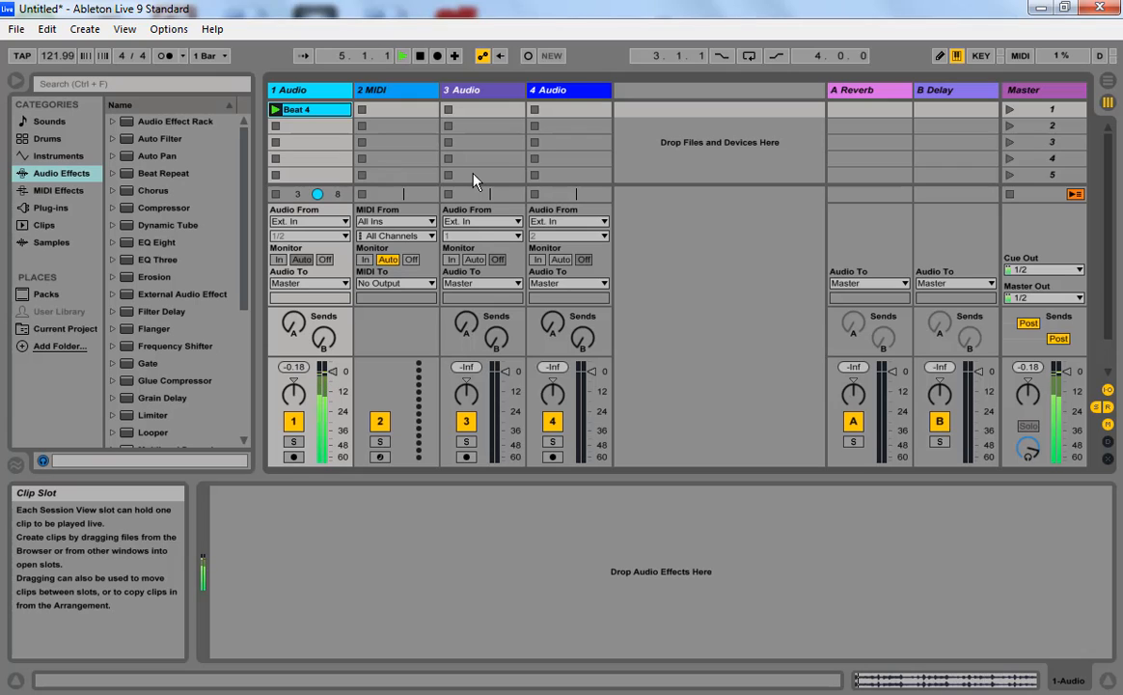
left_click(421, 57)
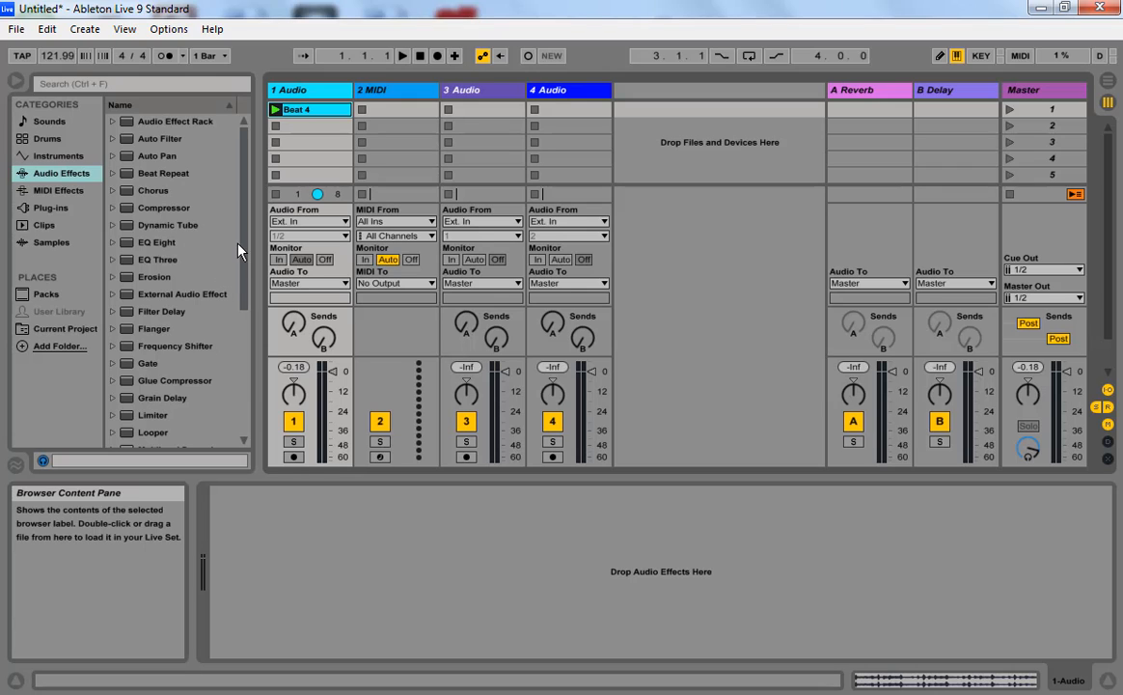
- Launch the Beat 4 clip and add the Auto Filter preset Bandpass Spinner to its track
left_click(276, 111)
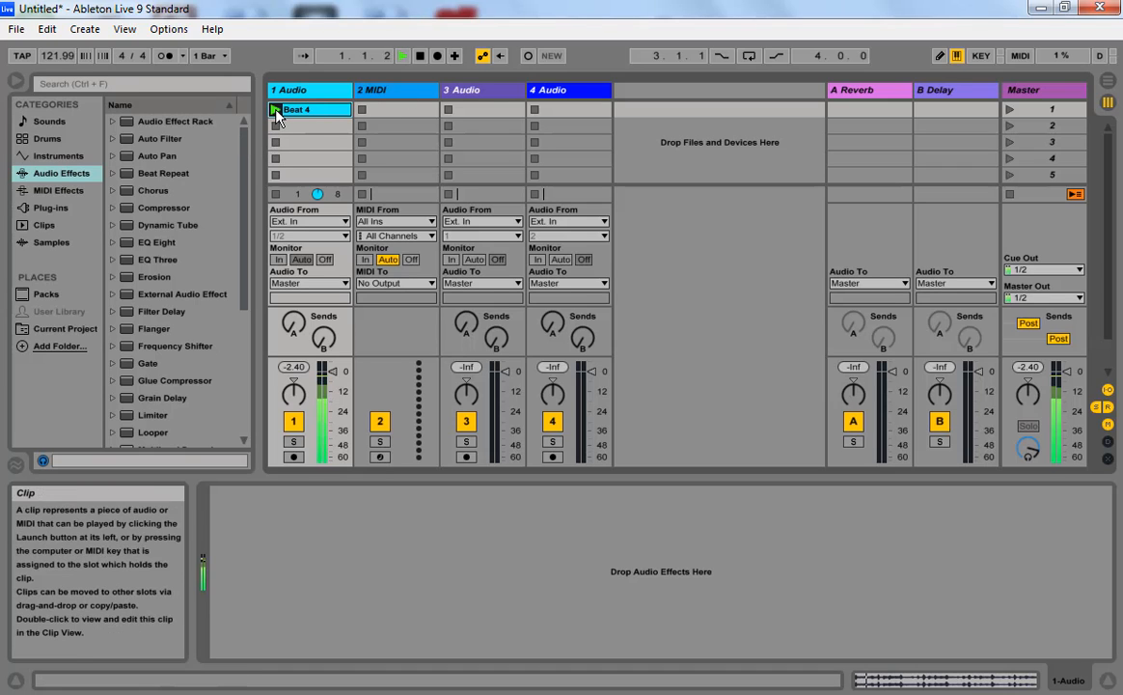
left_click(113, 138)
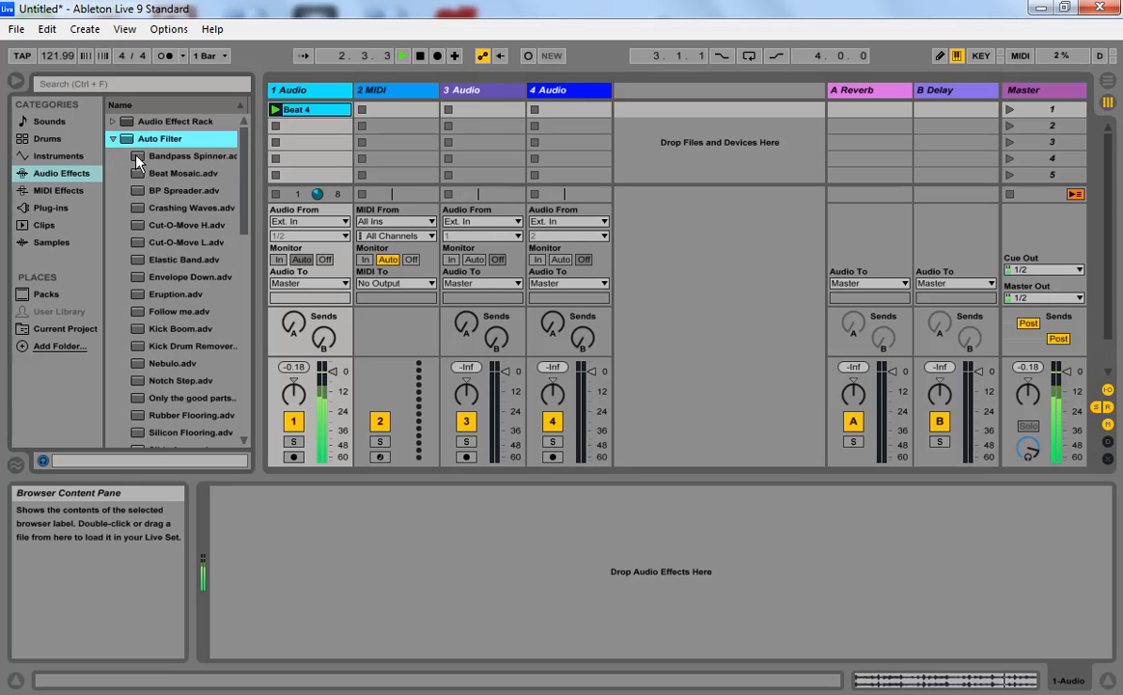
double_click(173, 157)
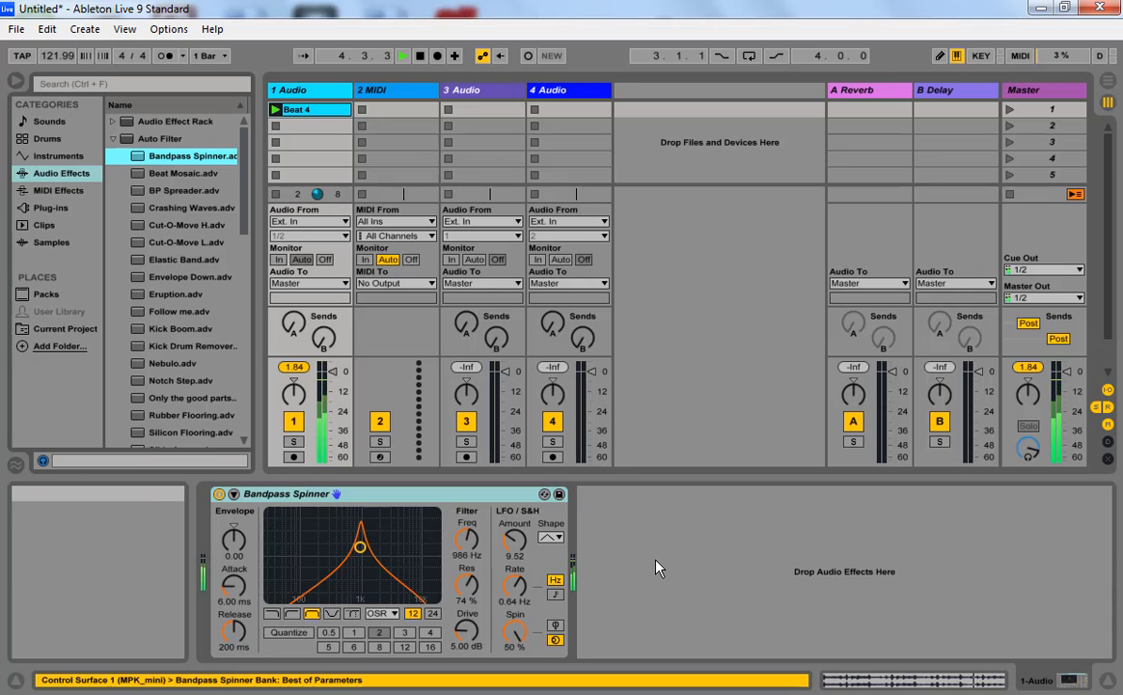
- Set the Bandpass Spinner filter to about 1.57 kHz with 15% resonance, comparing the beat with the effect briefly bypassed
left_click_drag(360, 548, 359, 591)
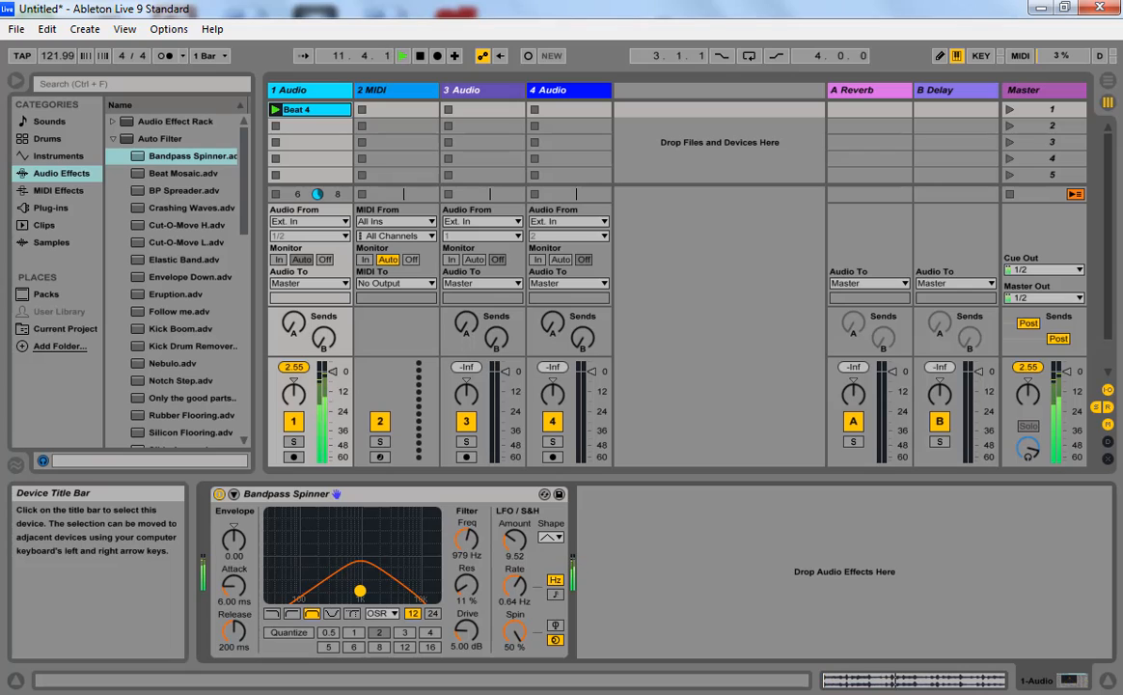
mouse_move(359, 591)
left_mouse_down()
mouse_move(365, 545)
mouse_move(389, 531)
mouse_move(392, 546)
mouse_move(348, 552)
mouse_move(354, 581)
mouse_move(338, 590)
left_mouse_up()
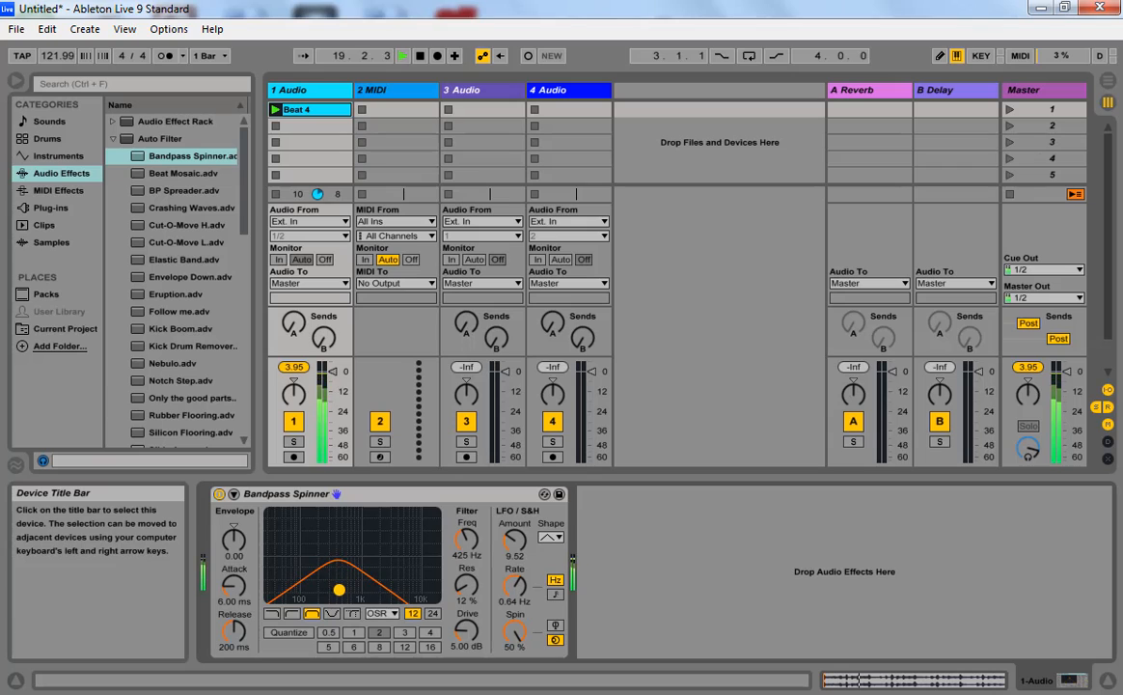
left_click(219, 494)
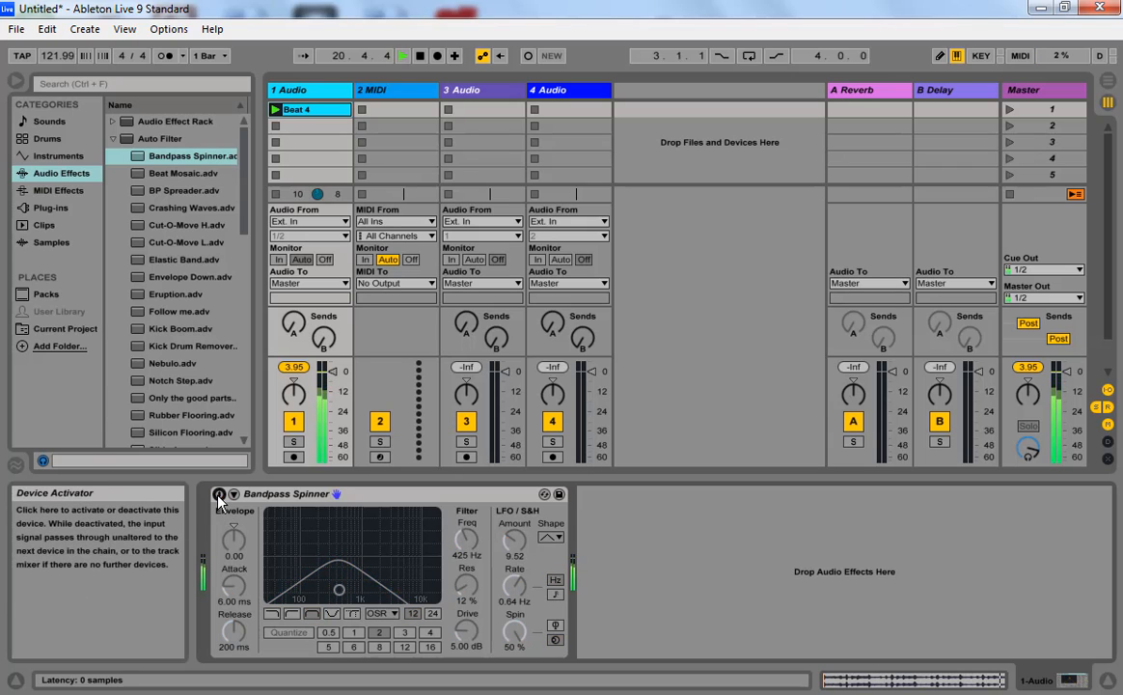
left_click(219, 494)
left_click_drag(338, 589, 371, 587)
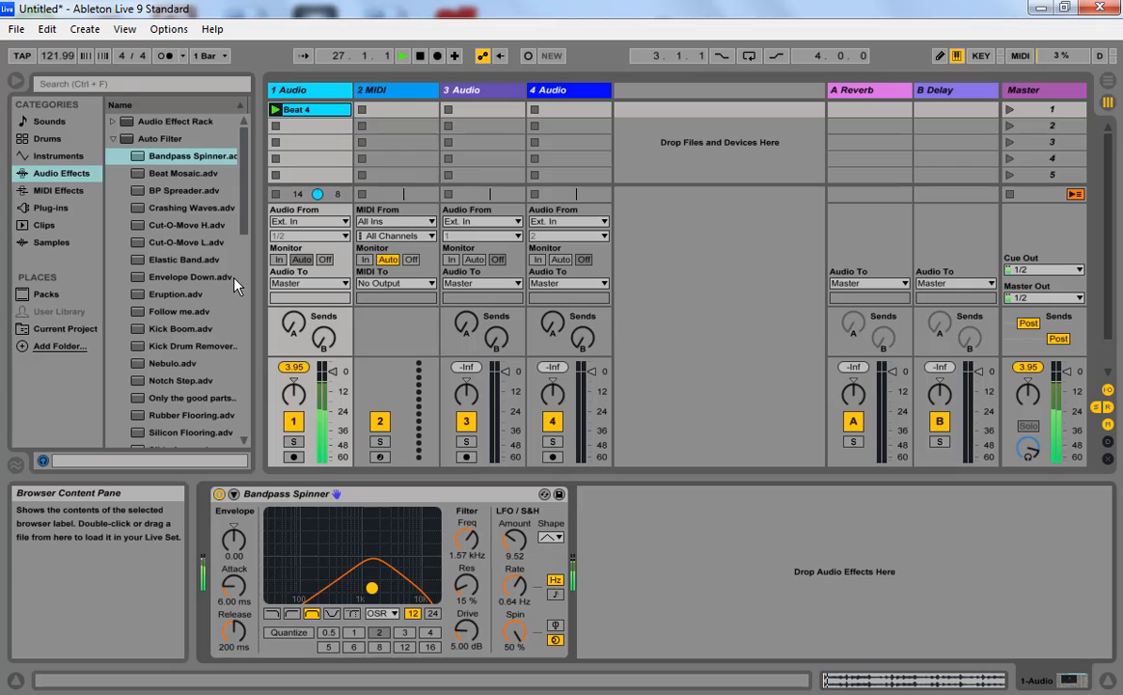
- Try the Auto Pan preset 1to4 Note Contenders on track 1 after the Bandpass Spinner
left_click(112, 139)
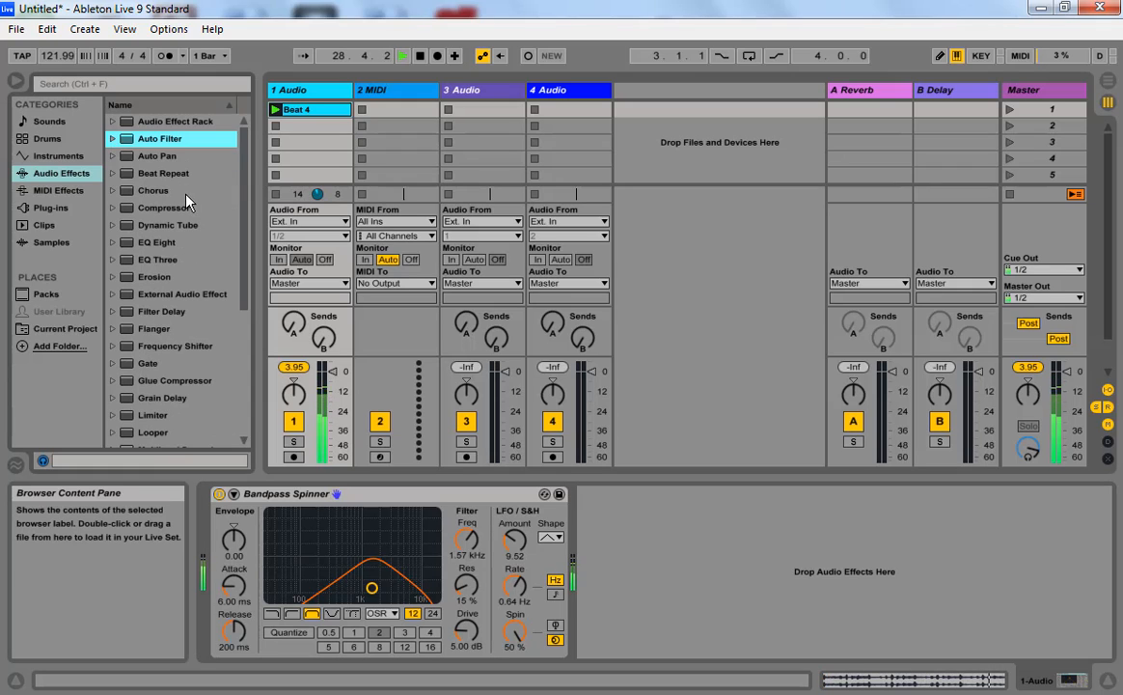
left_click(112, 155)
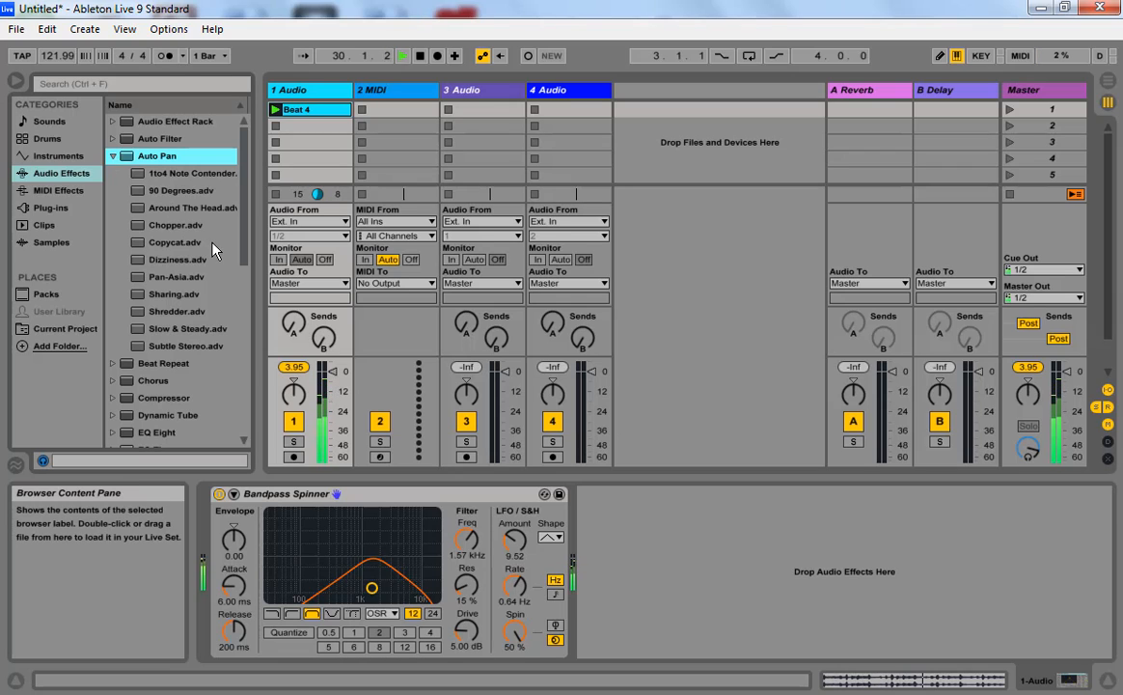
left_click(172, 175)
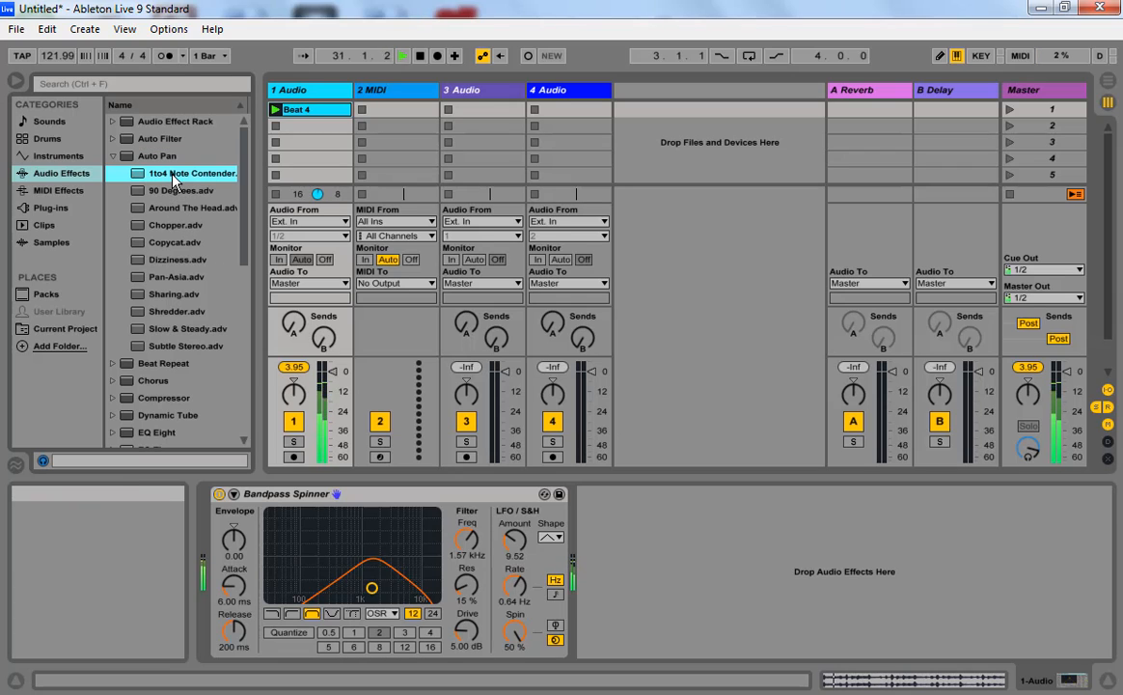
double_click(174, 176)
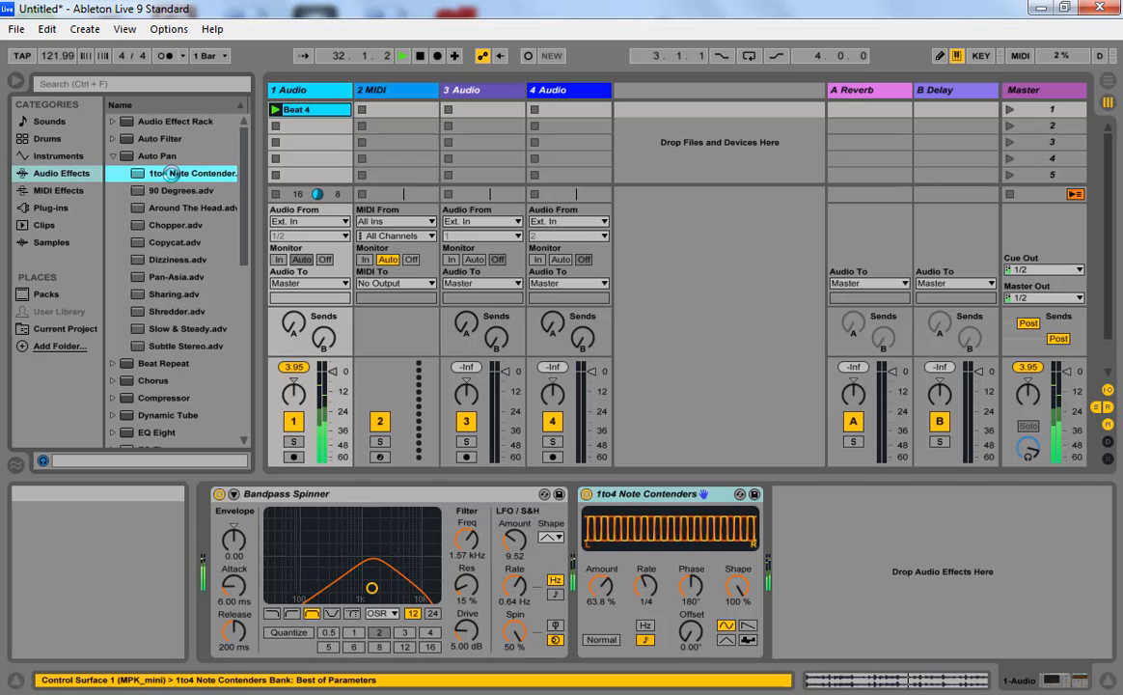
- Replace the 1to4 Note Contenders device with the Auto Pan preset Around The Head
right_click(646, 496)
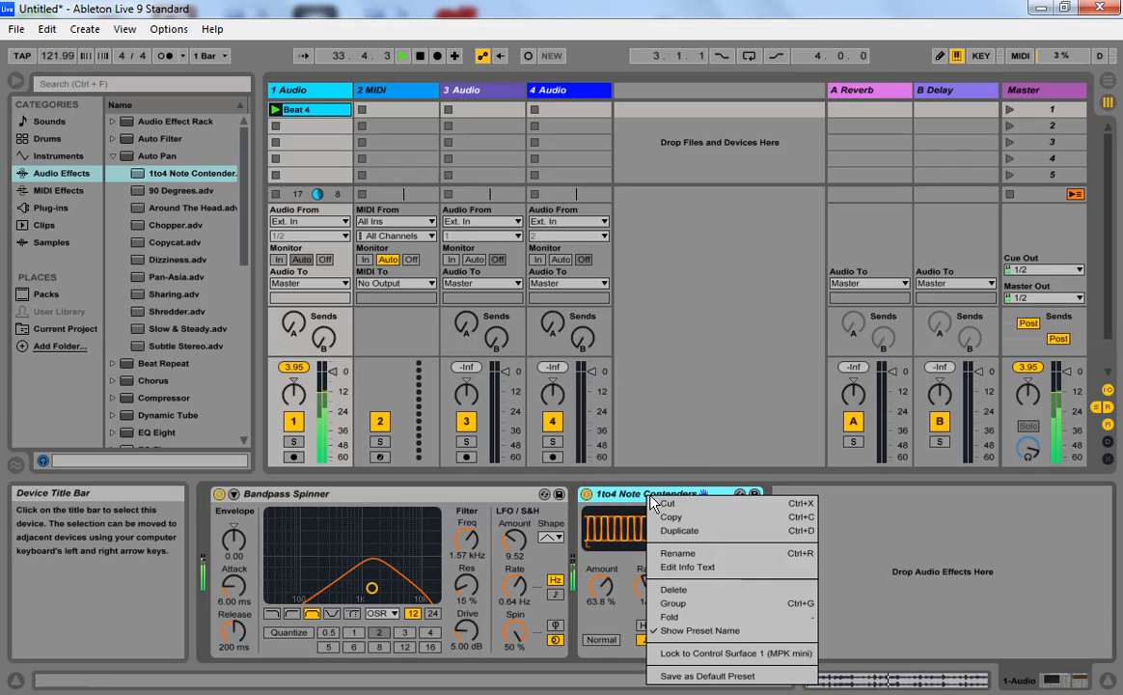
left_click(675, 589)
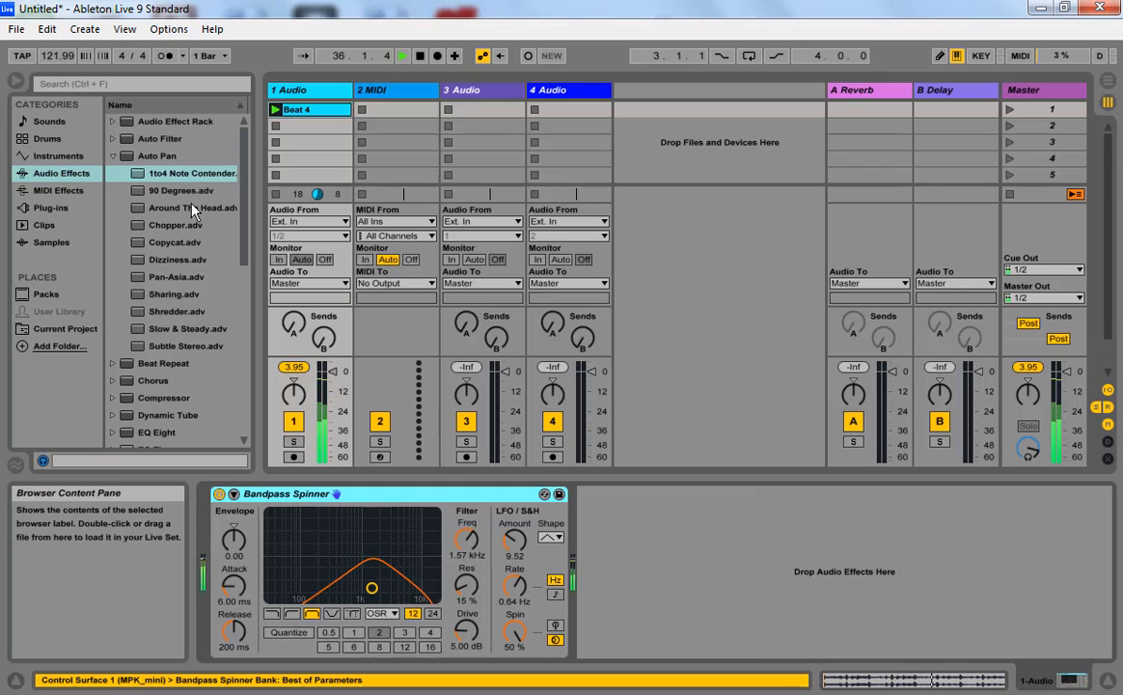
double_click(166, 209)
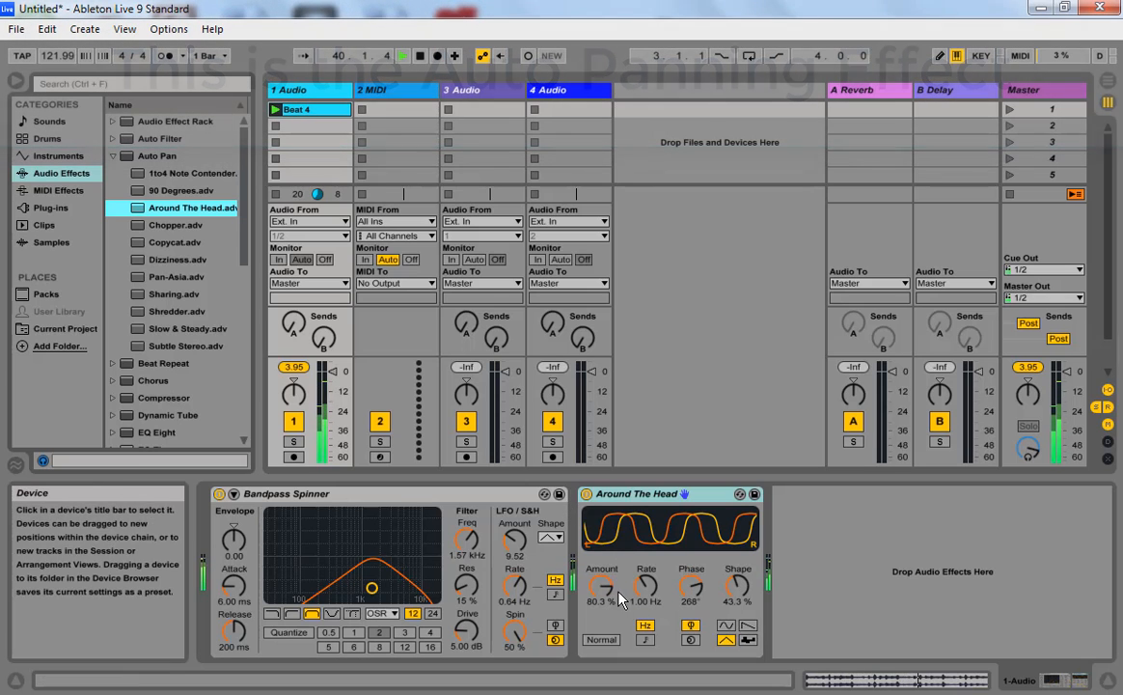
- Set the Around The Head auto pan's amount to 85.7% and its shape to 73.8%
left_click_drag(601, 586, 601, 590)
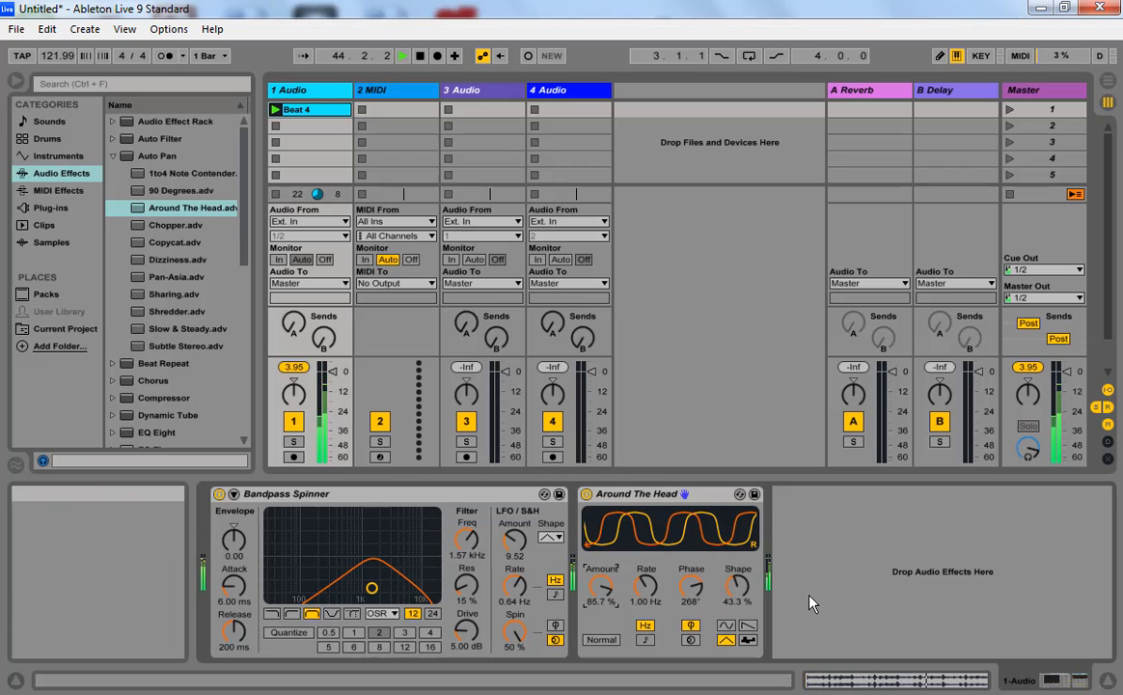
left_click_drag(741, 596, 741, 548)
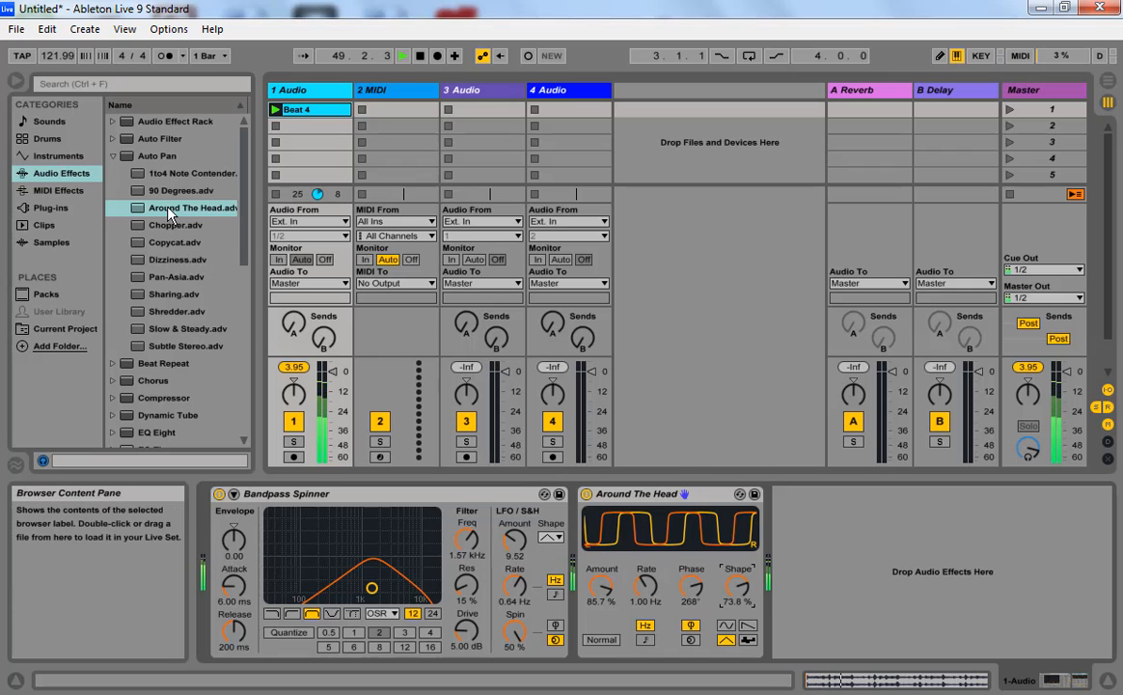
- Try the Glue Compressor preset Mastering - gentle limiter after the Around The Head device, and delete it
left_click(115, 155)
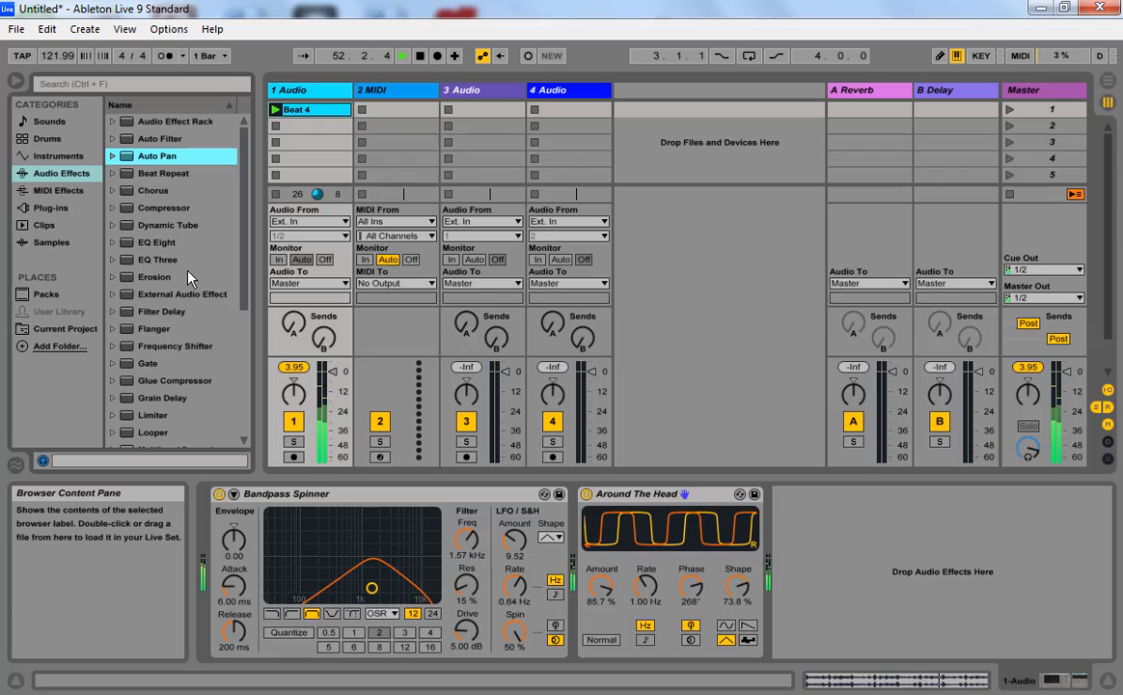
left_click(113, 380)
left_click_drag(242, 253, 241, 355)
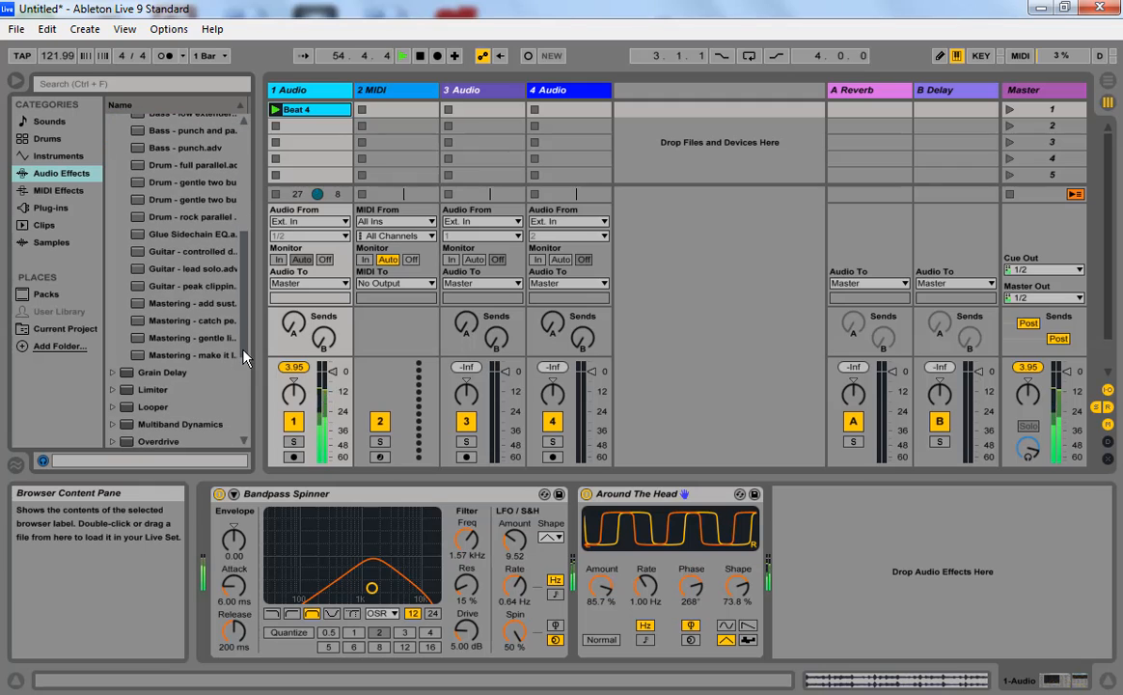
double_click(174, 338)
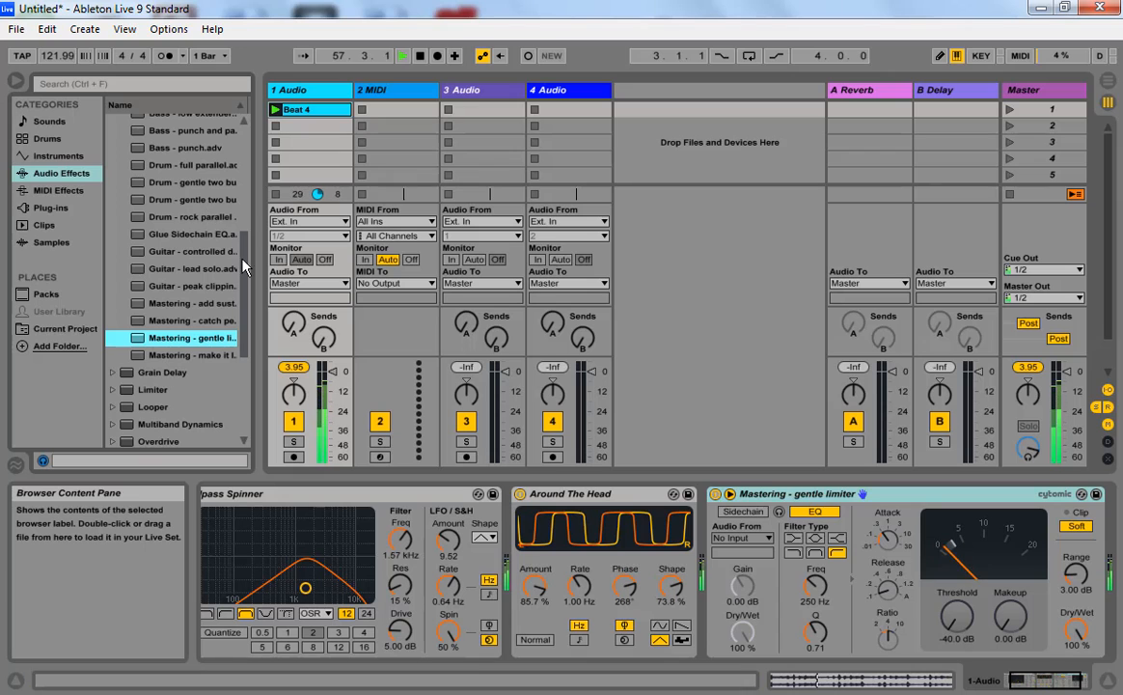
left_click(832, 502)
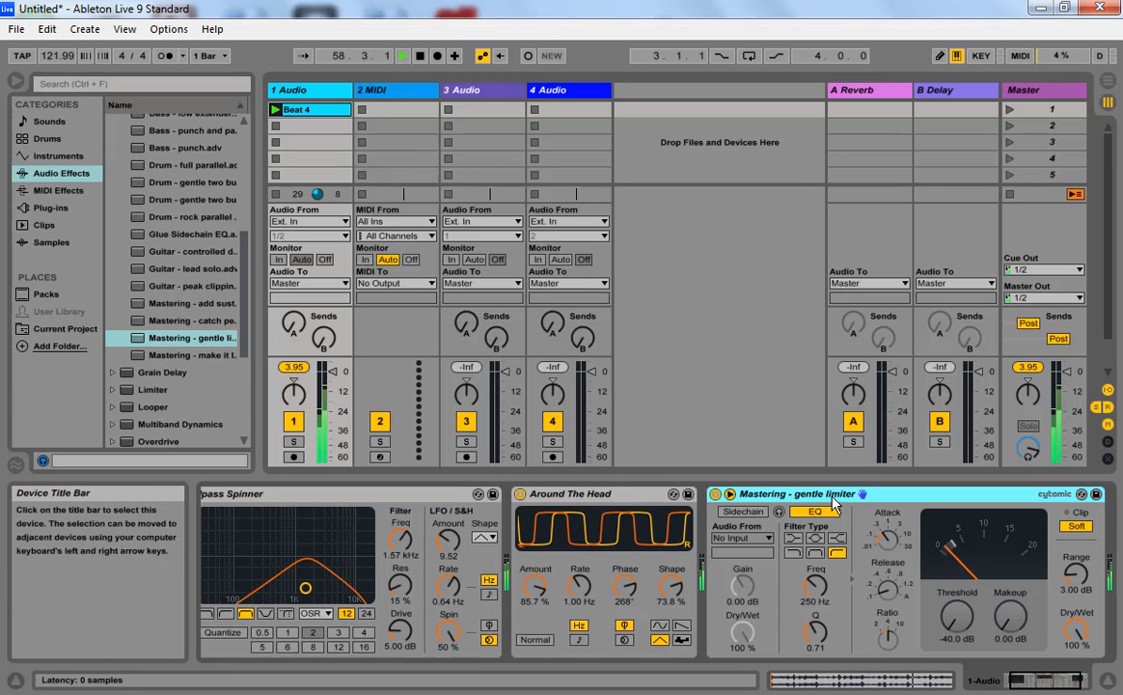
key("Delete")
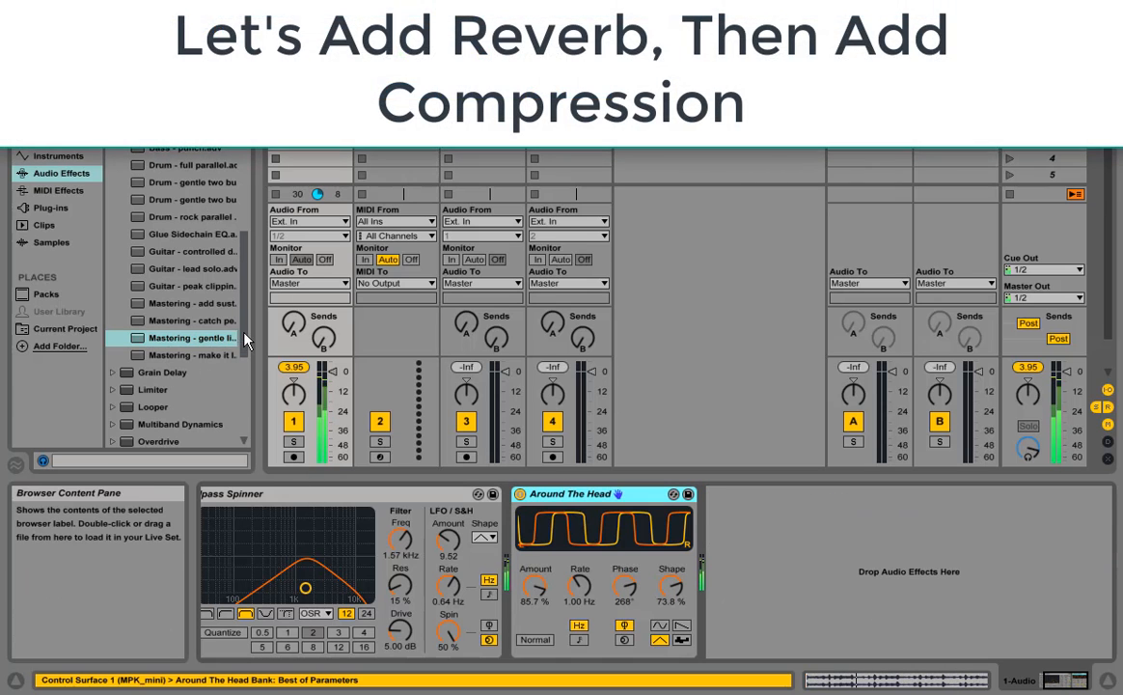
- Try the Room reverb preset Ambience Medium after Around The Head with its dry/wet mix at 11%
left_click_drag(243, 343, 247, 405)
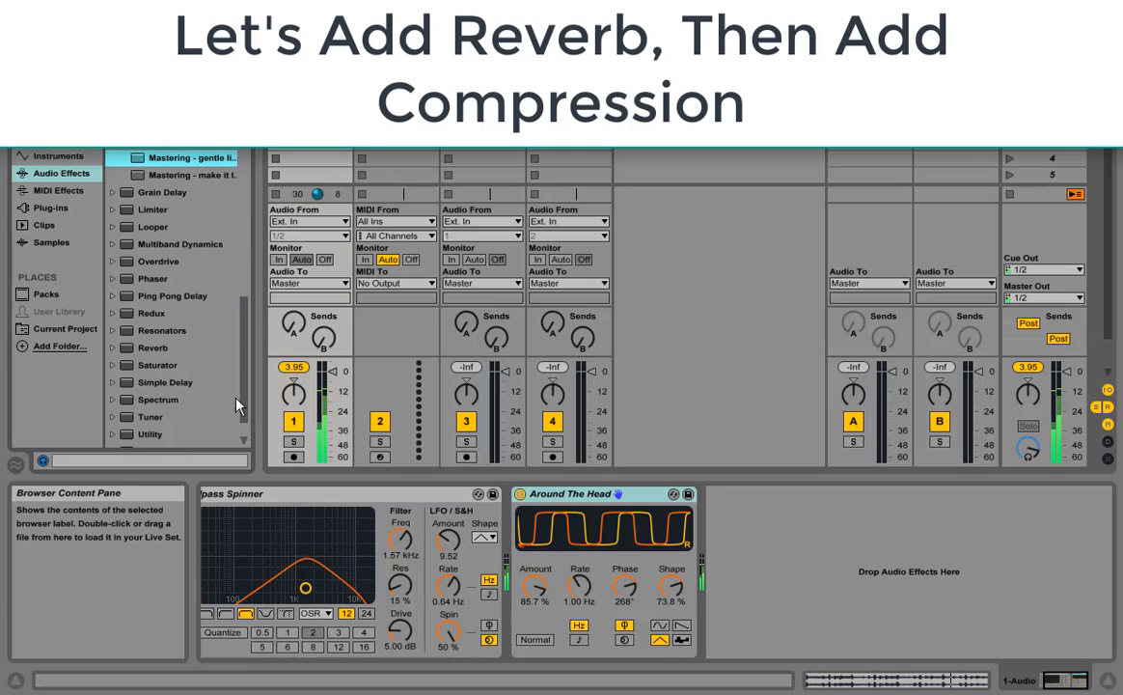
left_click(113, 355)
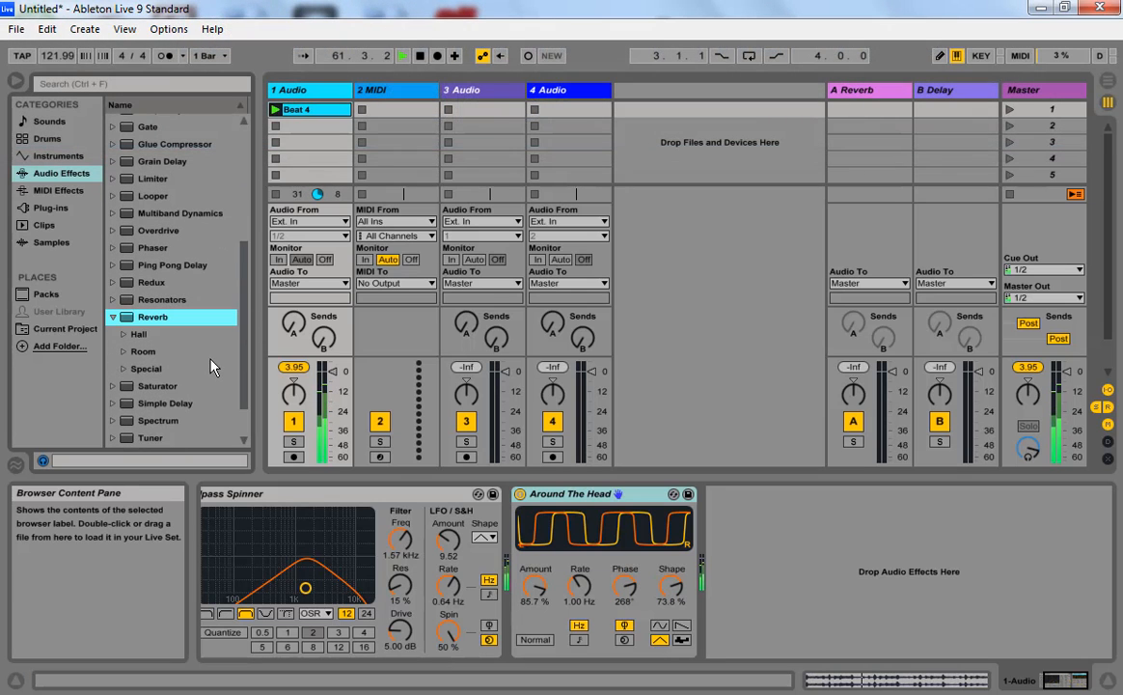
left_click(122, 352)
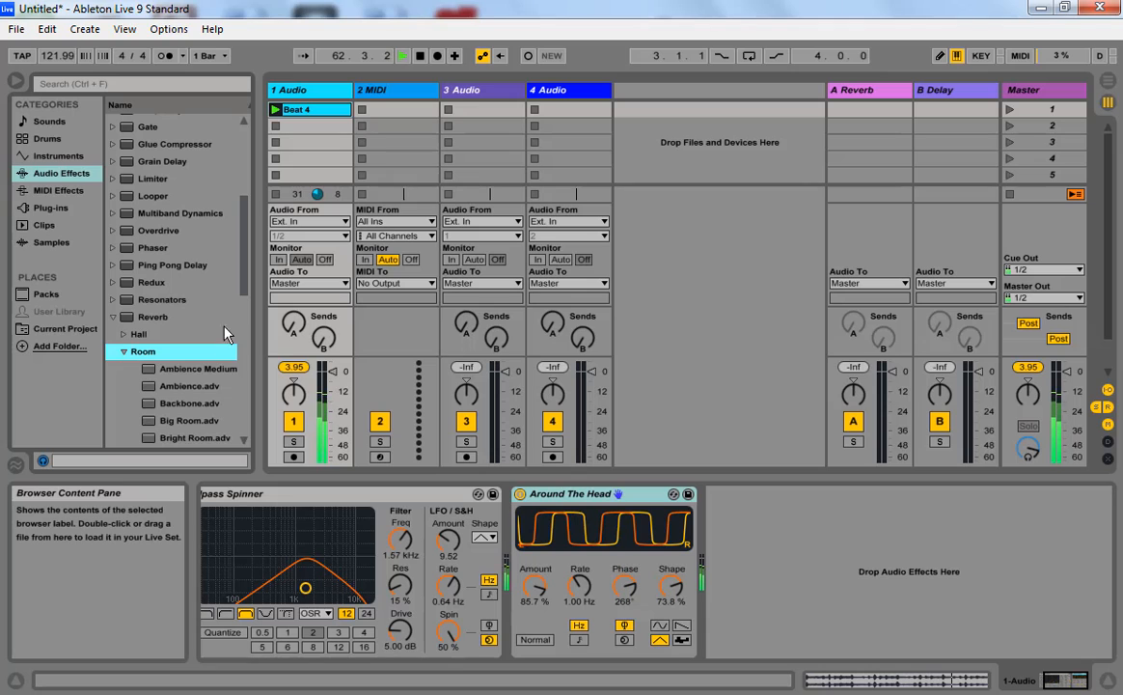
left_click_drag(242, 293, 245, 322)
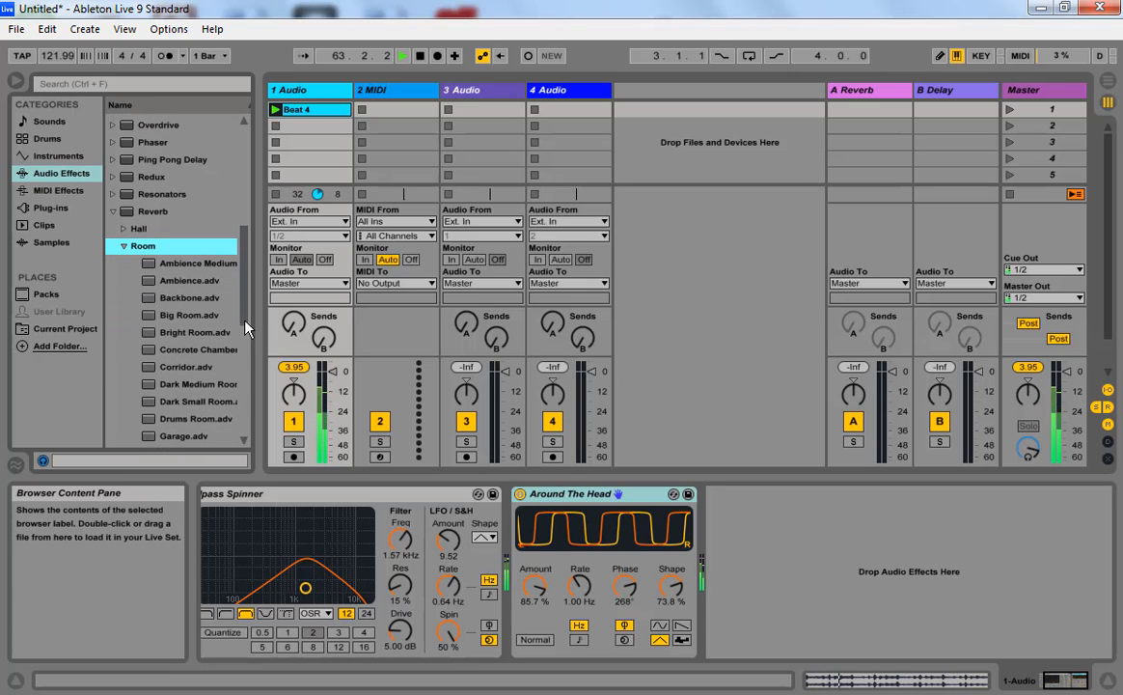
double_click(198, 262)
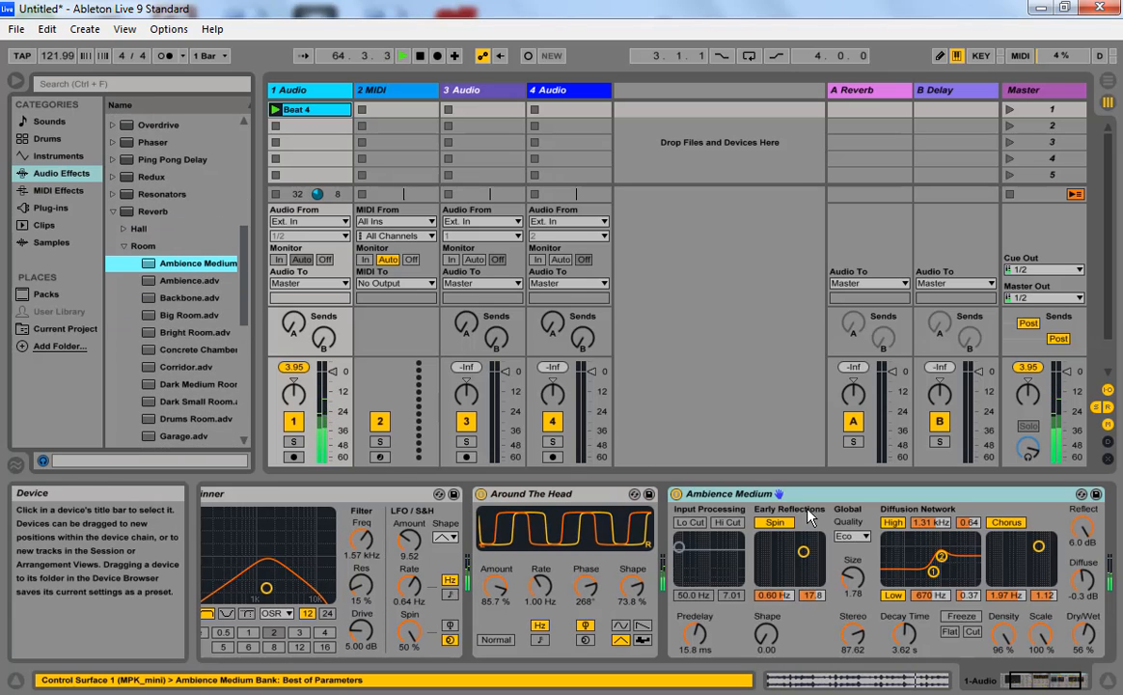
mouse_move(1085, 634)
left_mouse_down()
mouse_move(1082, 654)
mouse_move(1082, 636)
left_mouse_up()
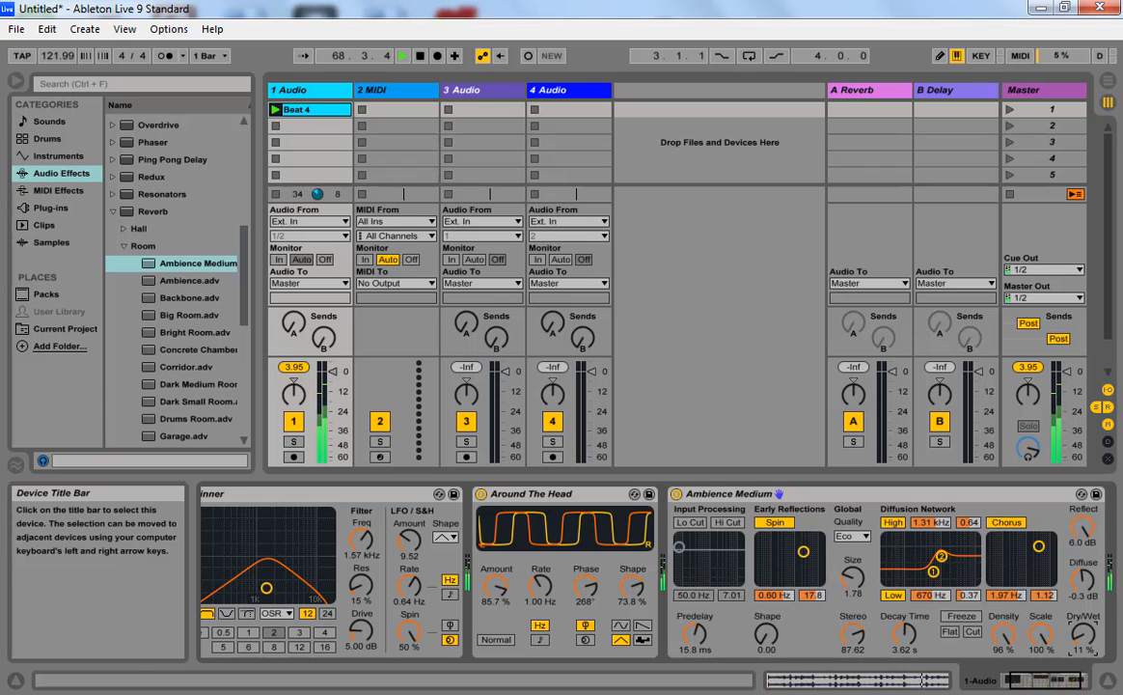
- Compare the beat with the Ambience Medium reverb bypassed and active, and delete the reverb
left_click(678, 494)
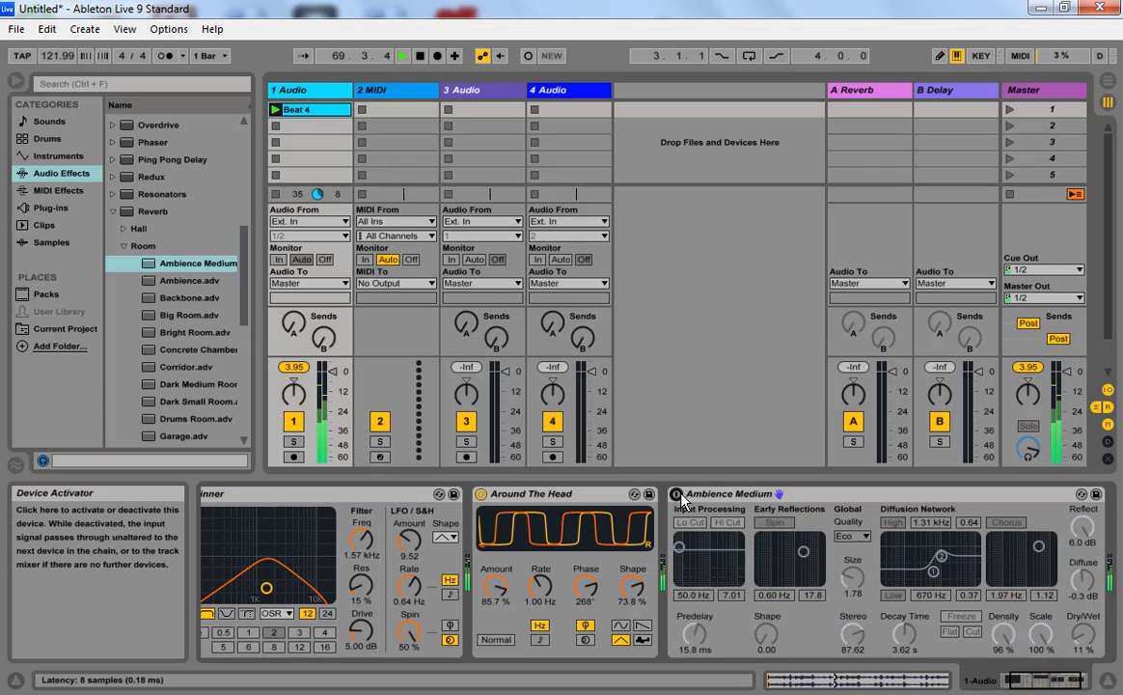
left_click(678, 494)
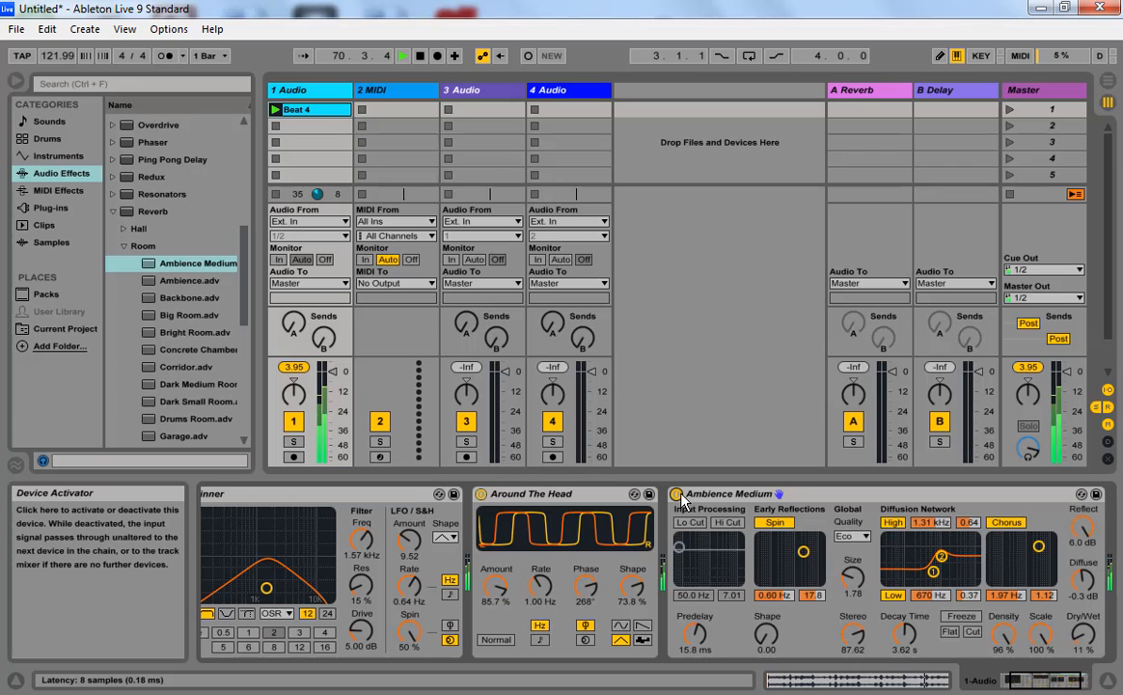
left_click(678, 494)
left_click(821, 495)
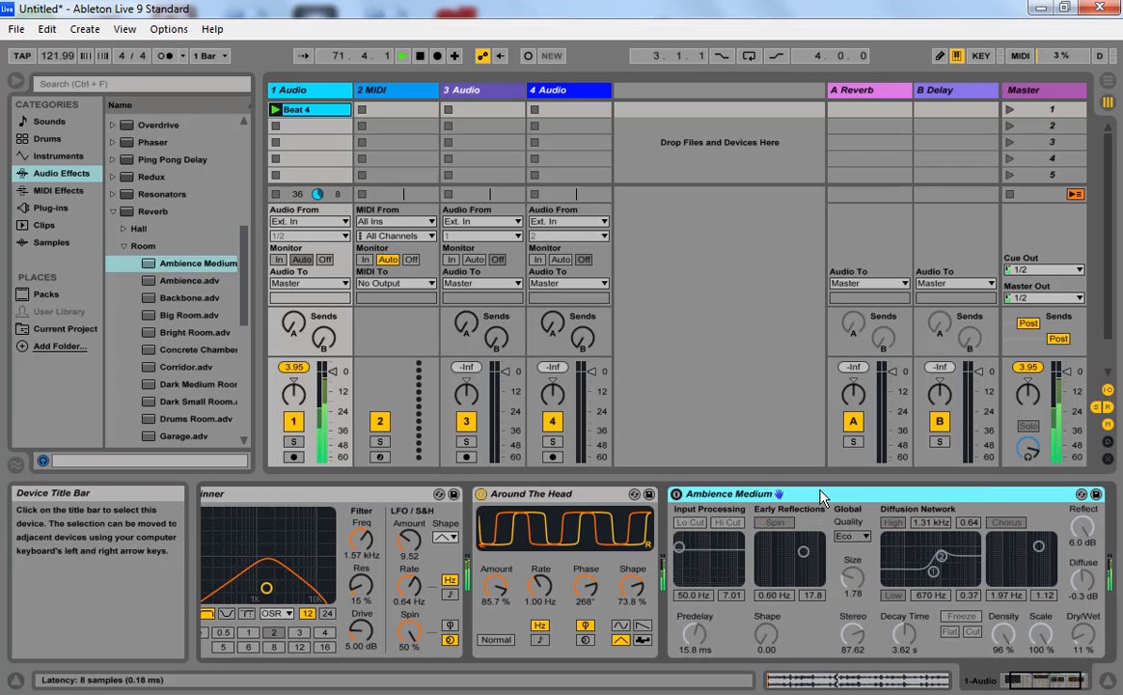
right_click(821, 495)
left_click(779, 532)
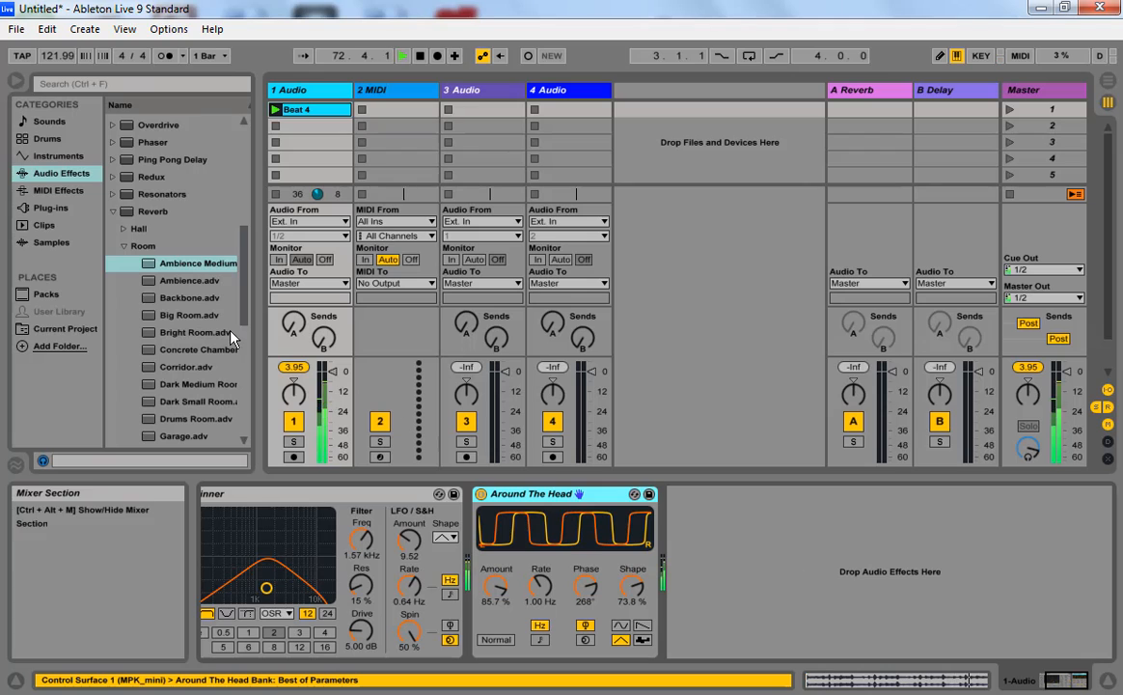
- Add the Room reverb preset Living Room after Around The Head and set its dry/wet mix to 9.5%
left_click_drag(244, 328, 248, 403)
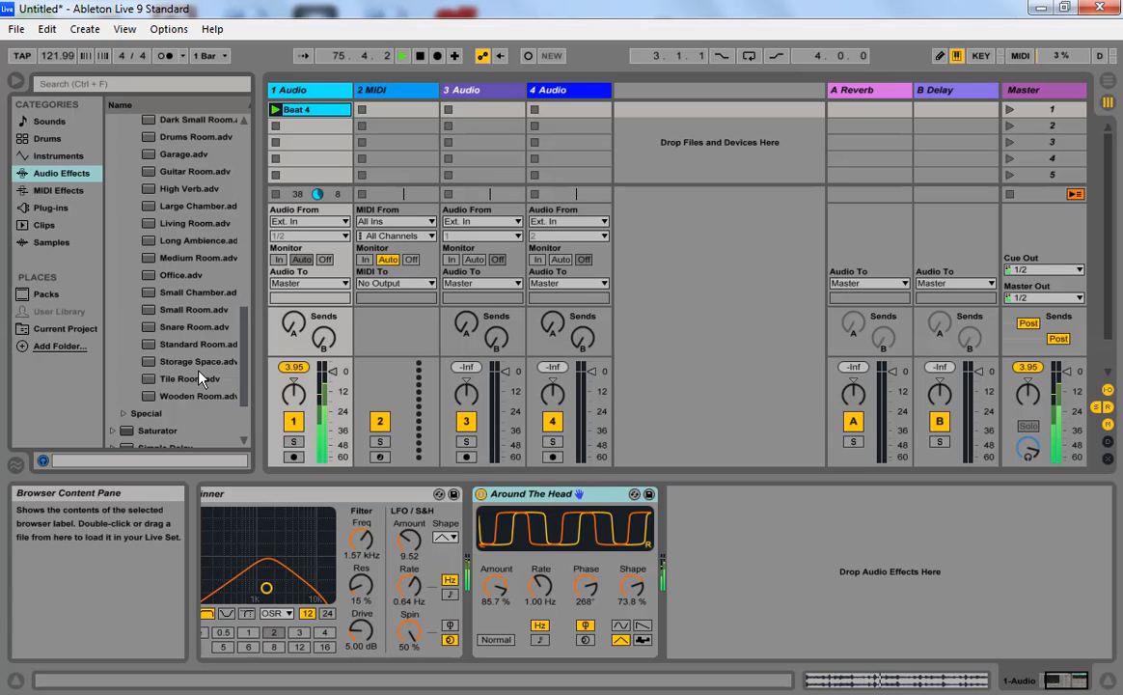
double_click(185, 223)
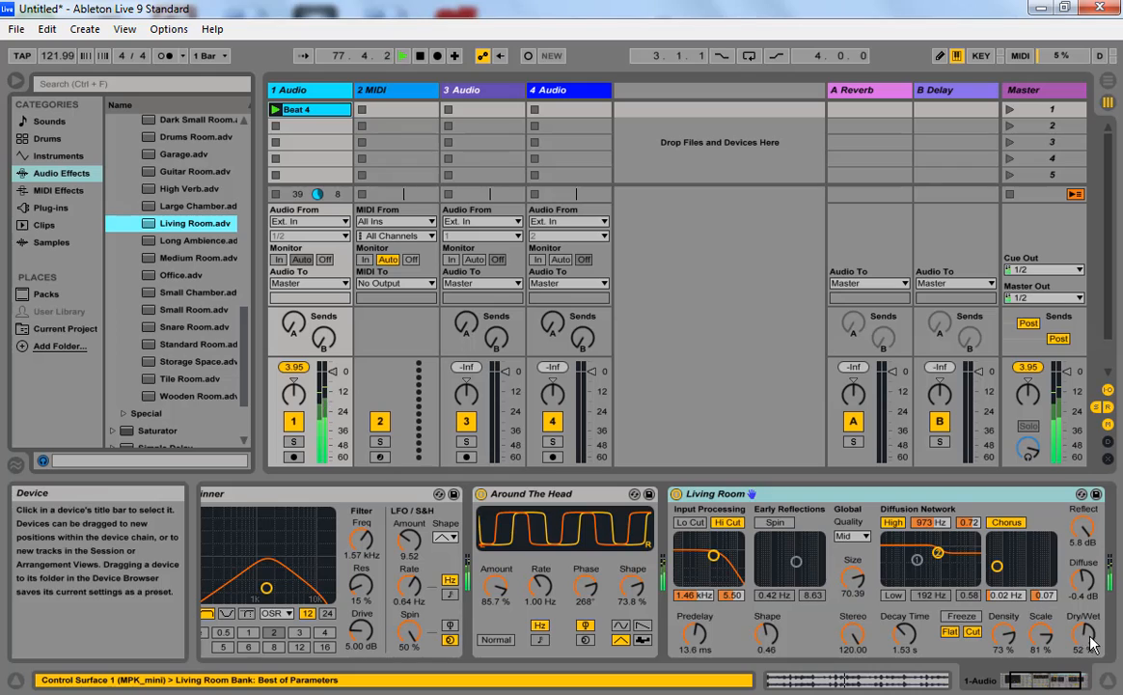
mouse_move(1083, 634)
left_mouse_down()
mouse_move(1083, 664)
mouse_move(1082, 637)
left_mouse_up()
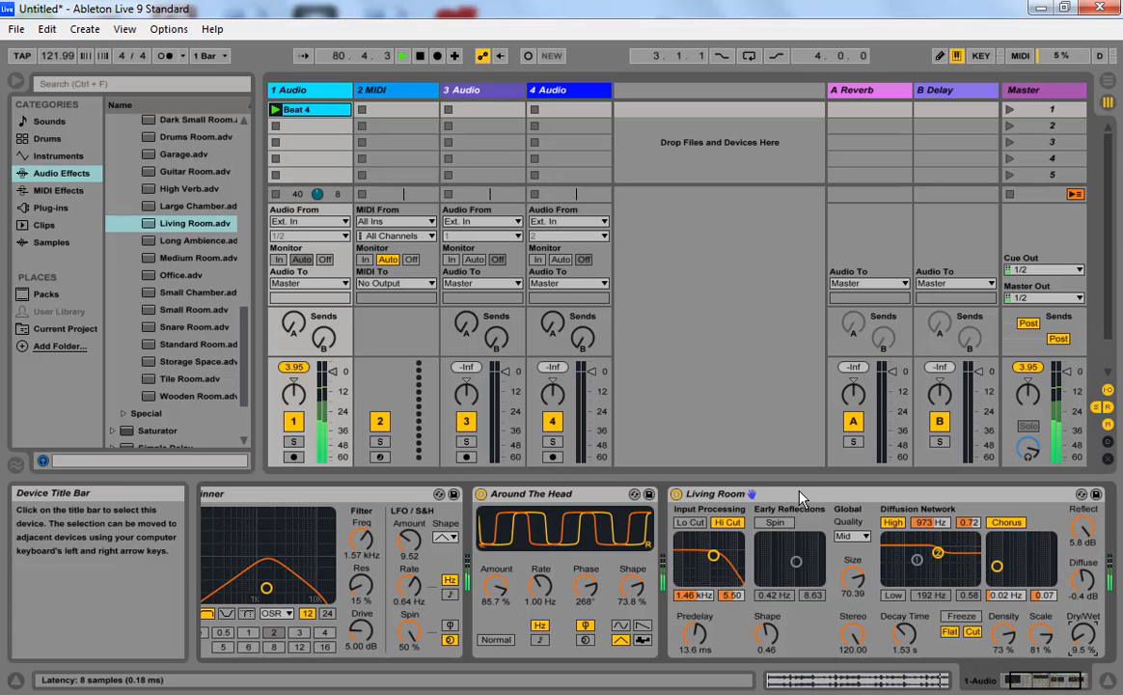
- Add the Glue Compressor preset Mastering - gentle limiter and the Multiband Dynamics preset Multiband Compression after the Living Room reverb
left_click_drag(243, 330, 243, 243)
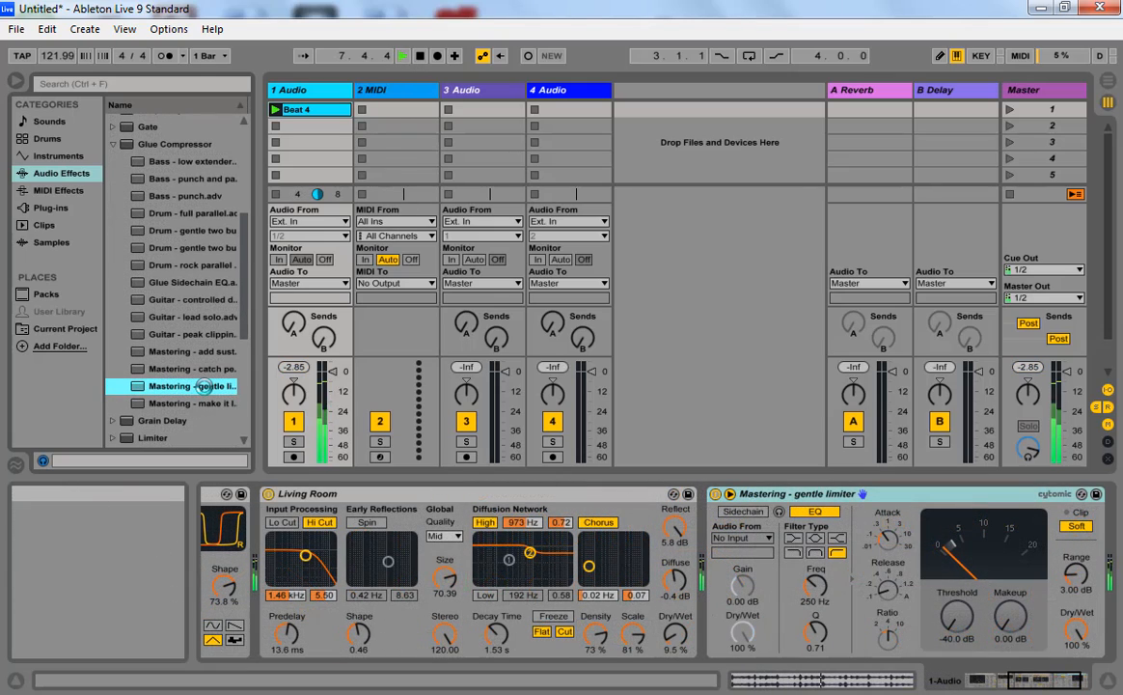
left_click(113, 144)
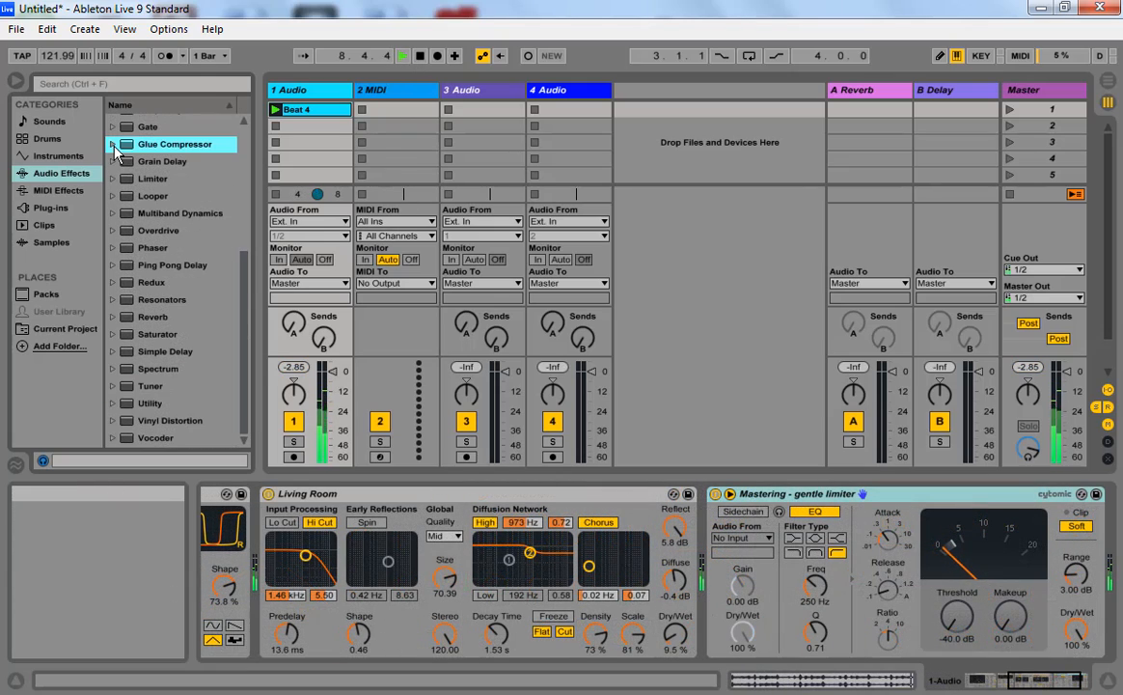
left_click(114, 214)
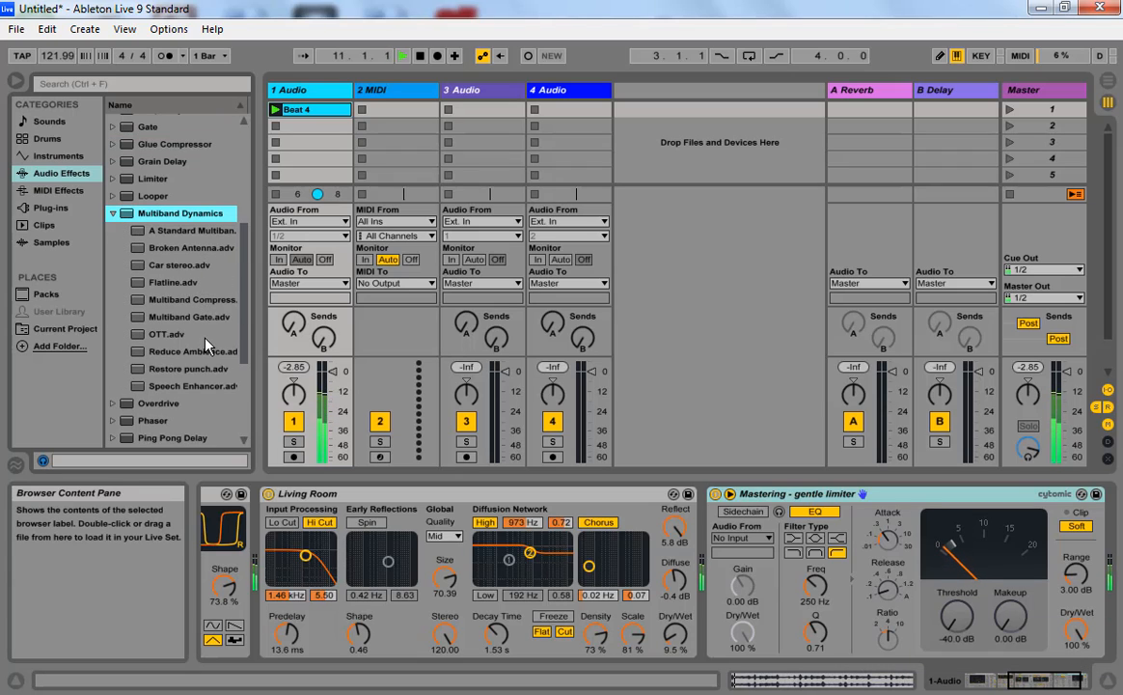
double_click(183, 300)
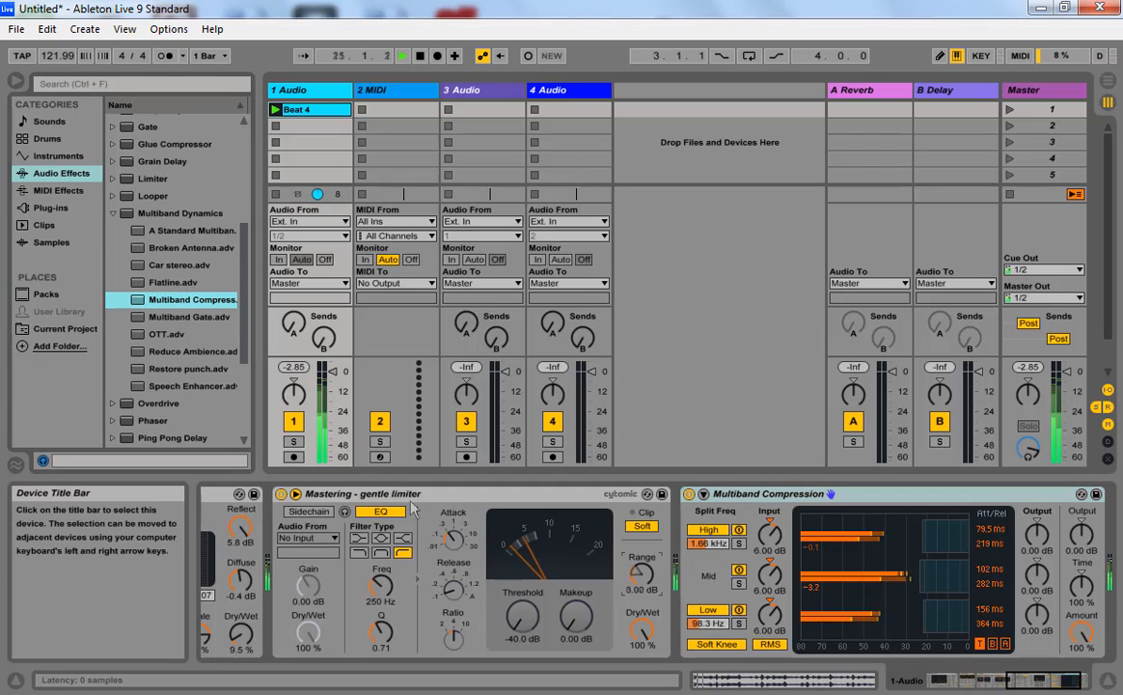
- Set the gentle limiter's range to 6.03 dB and stop playback
left_click_drag(641, 575, 642, 565)
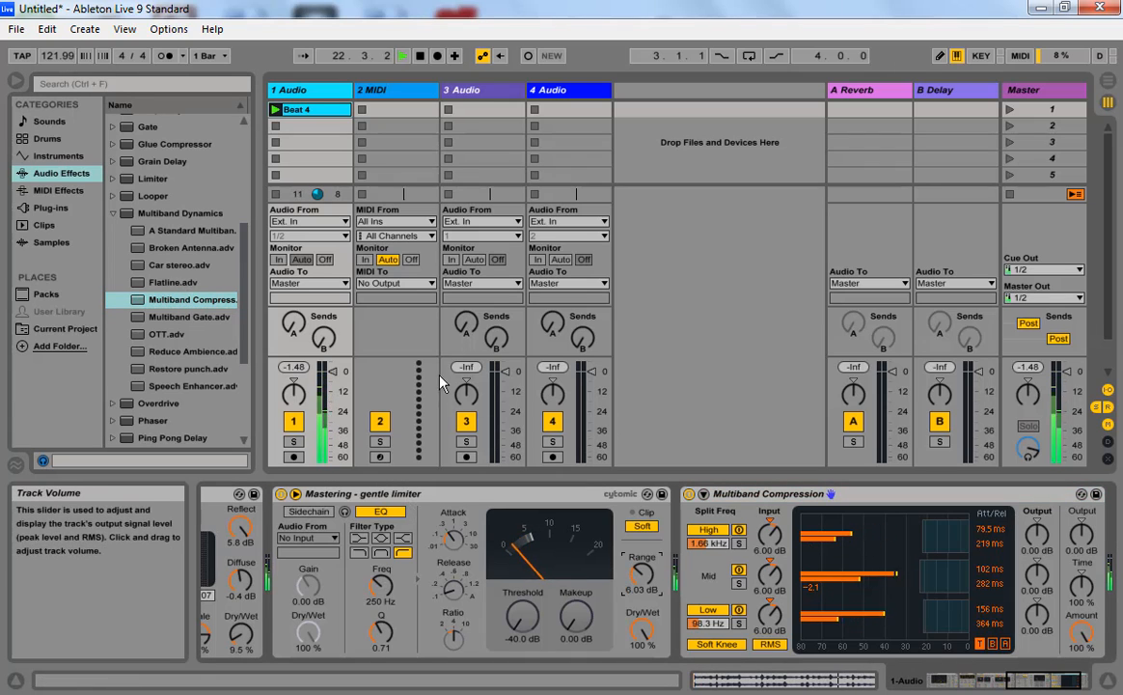
left_click(419, 56)
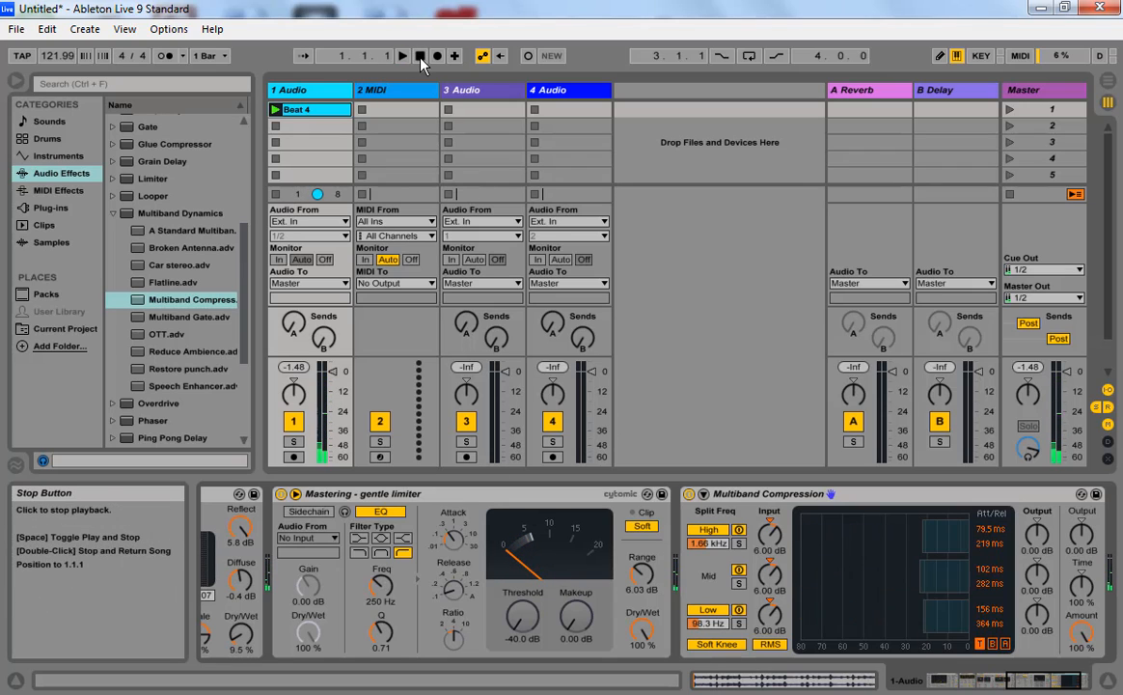
- Record slightly more than eight bars of the Beat 4 clip into the arrangement
left_click(1110, 83)
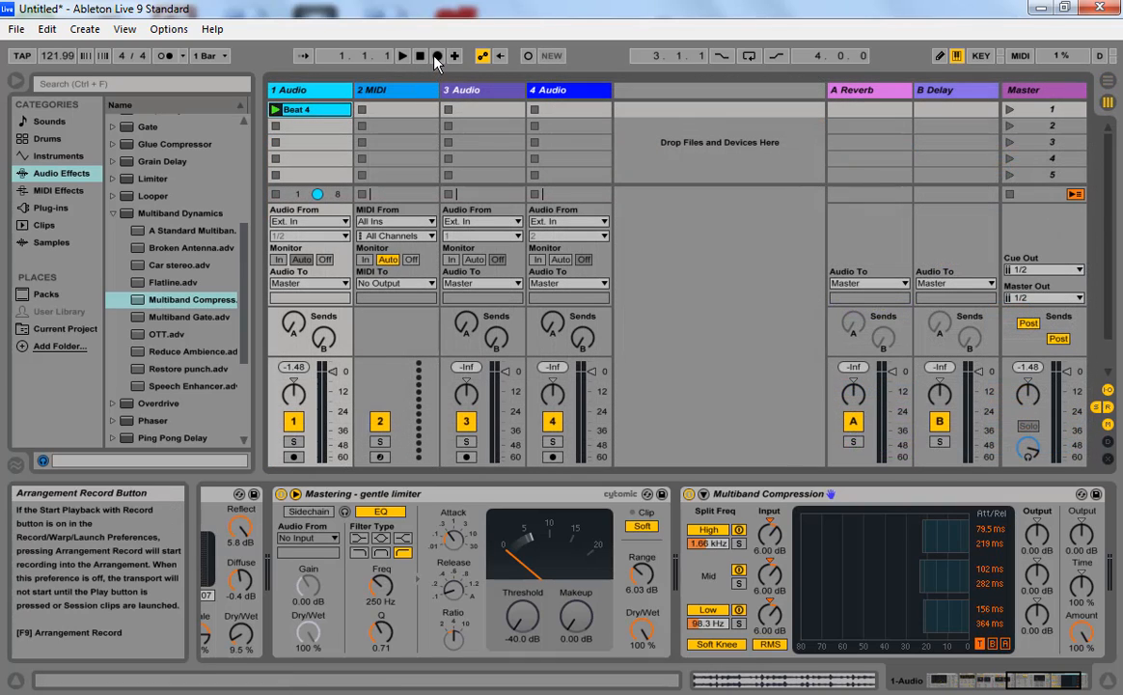
left_click(437, 55)
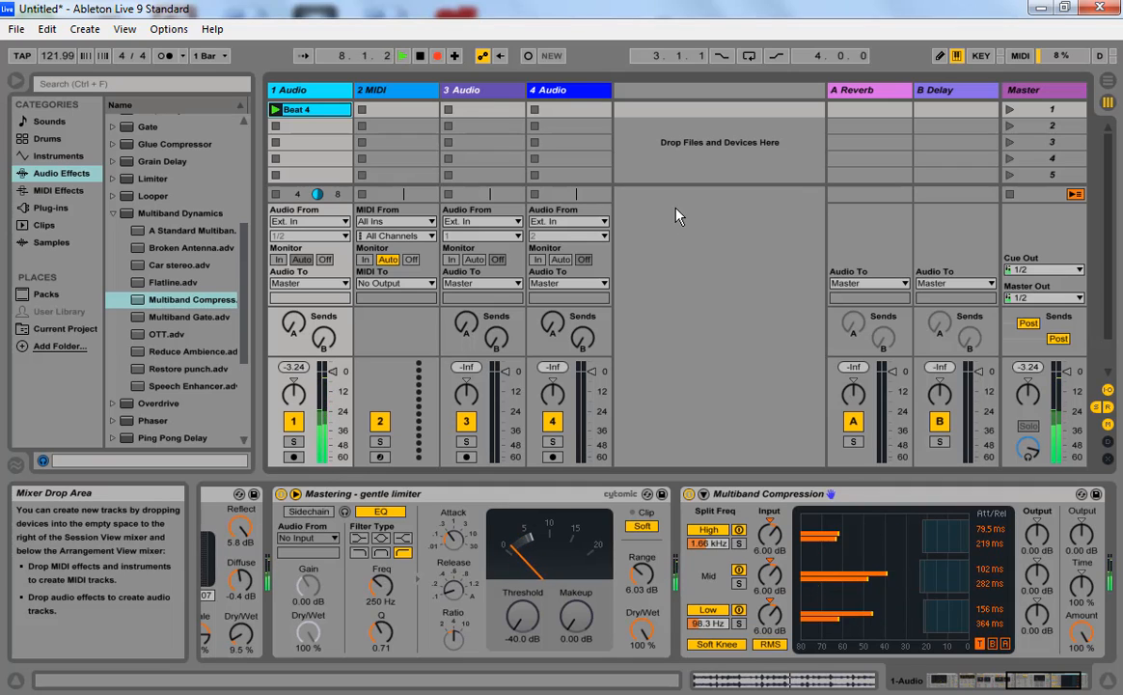
left_click(420, 55)
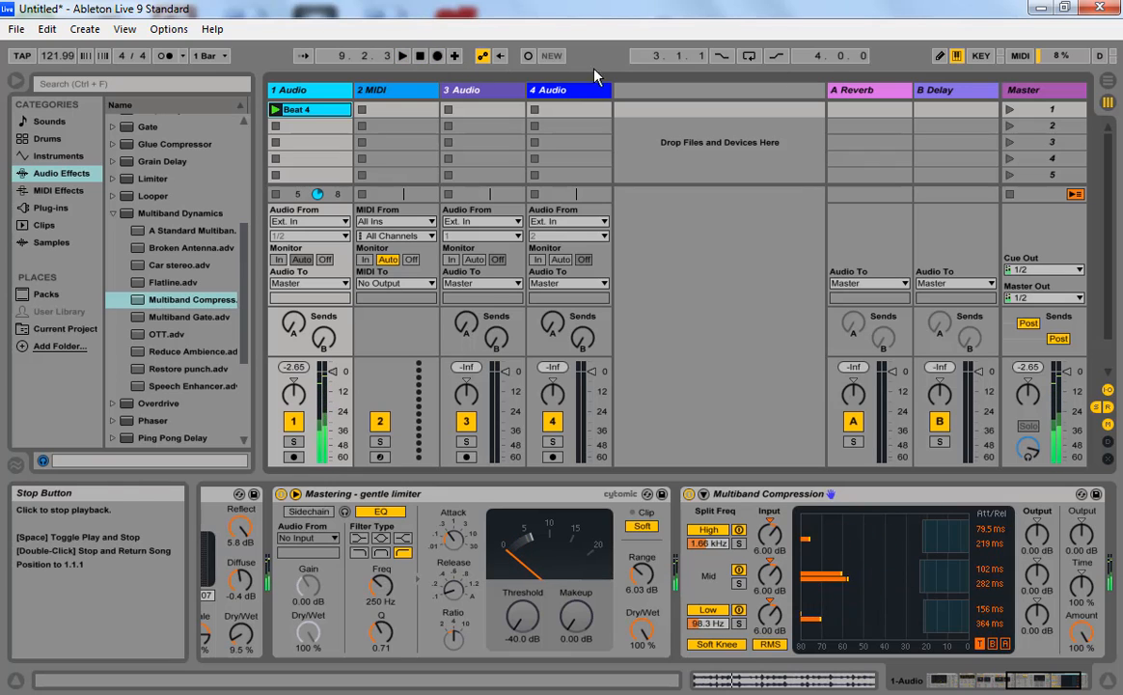
- Trim the recorded Beat 4 clip to end at 9.1.1 and return track 1 to arrangement playback from the start
left_click(1107, 81)
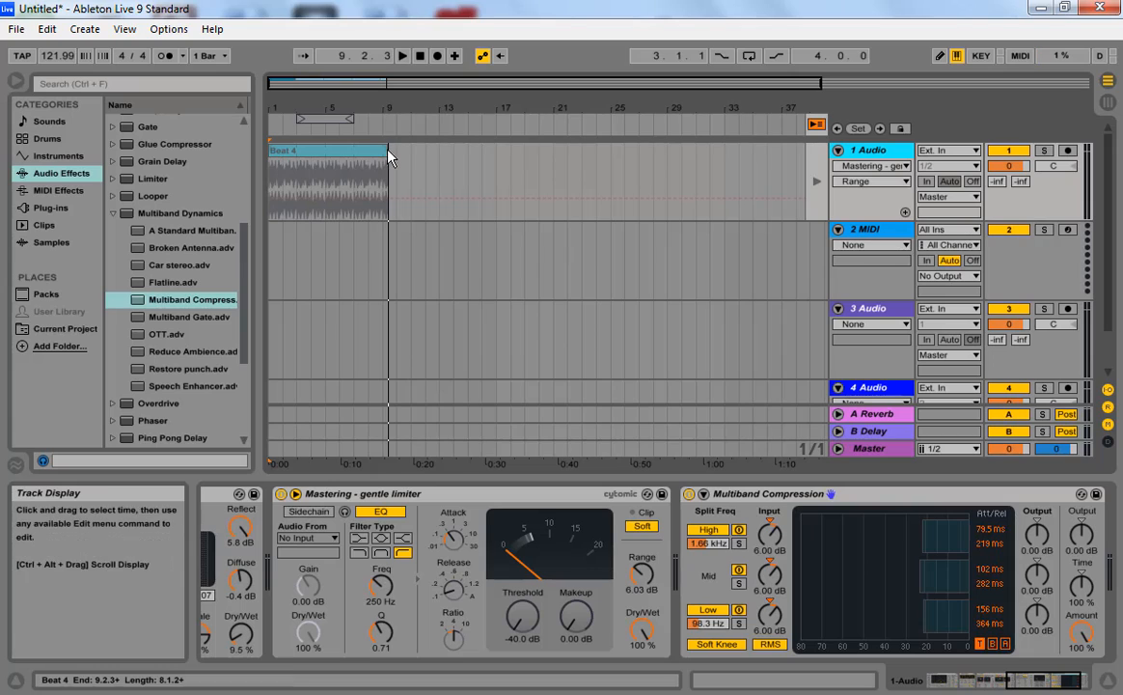
left_click_drag(387, 151, 382, 151)
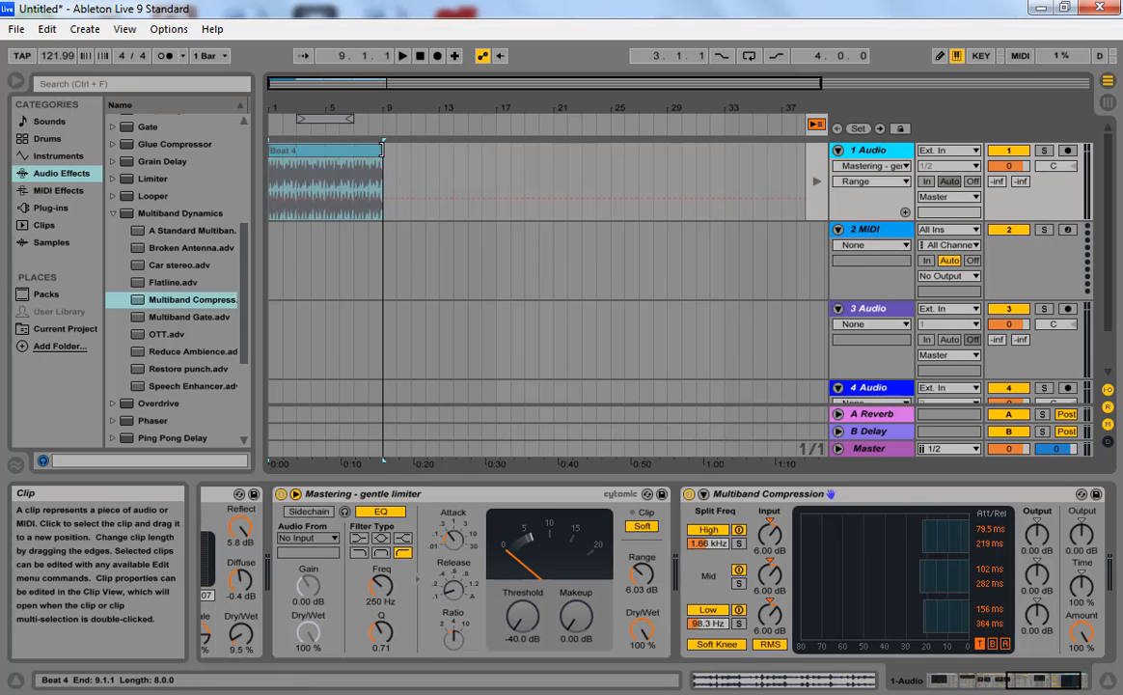
left_click(816, 180)
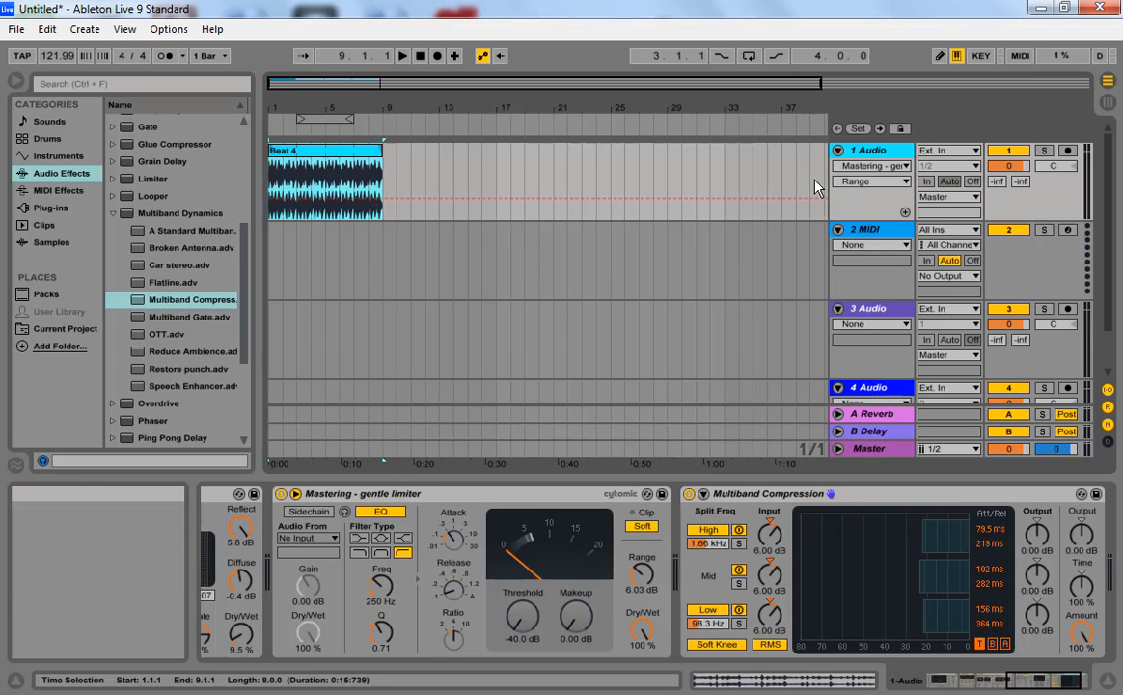
left_click(420, 55)
- Open the audio export settings for the eight-bar arrangement and choose 1-Audio as the rendered track
left_click(17, 30)
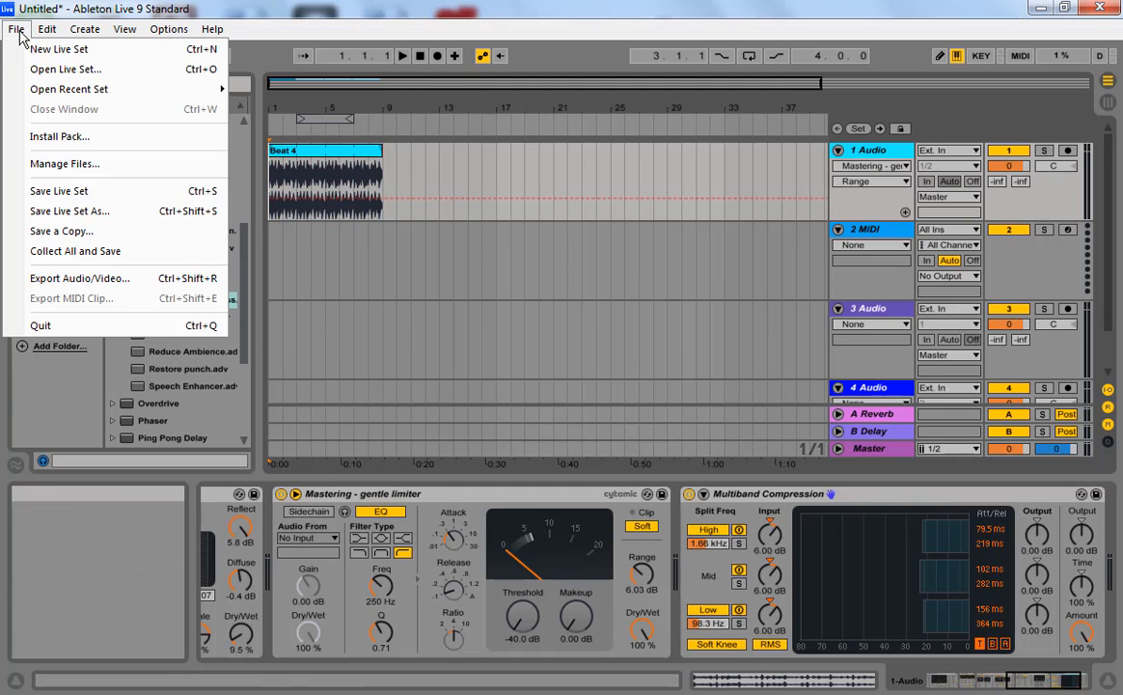
left_click(79, 278)
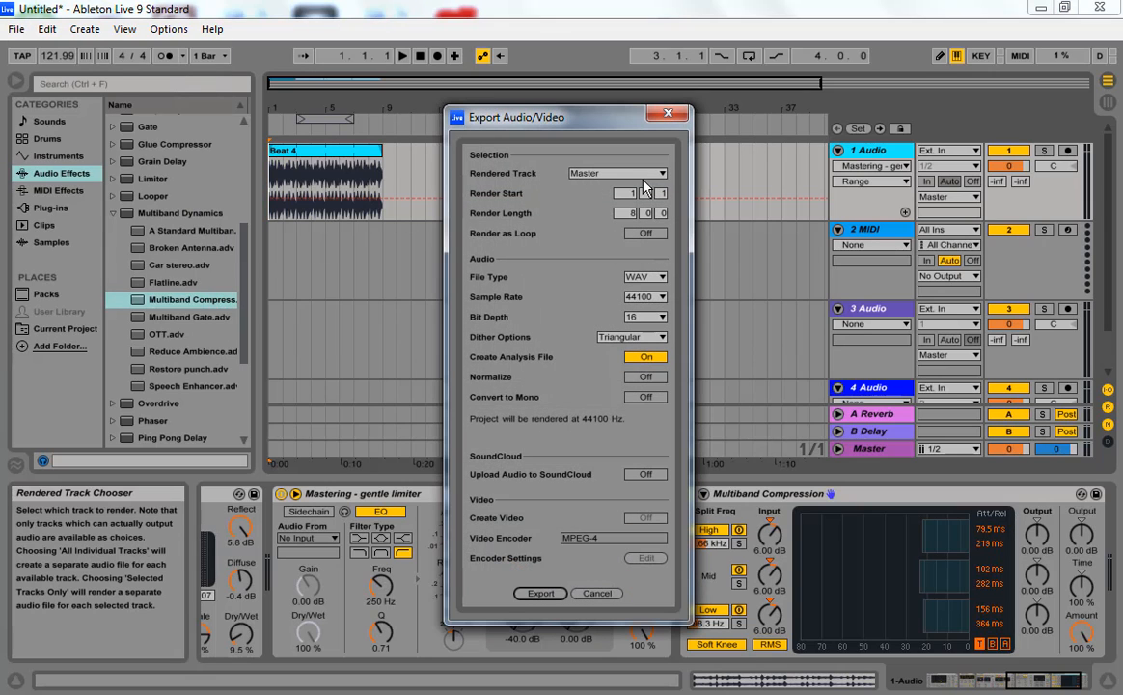
left_click(664, 175)
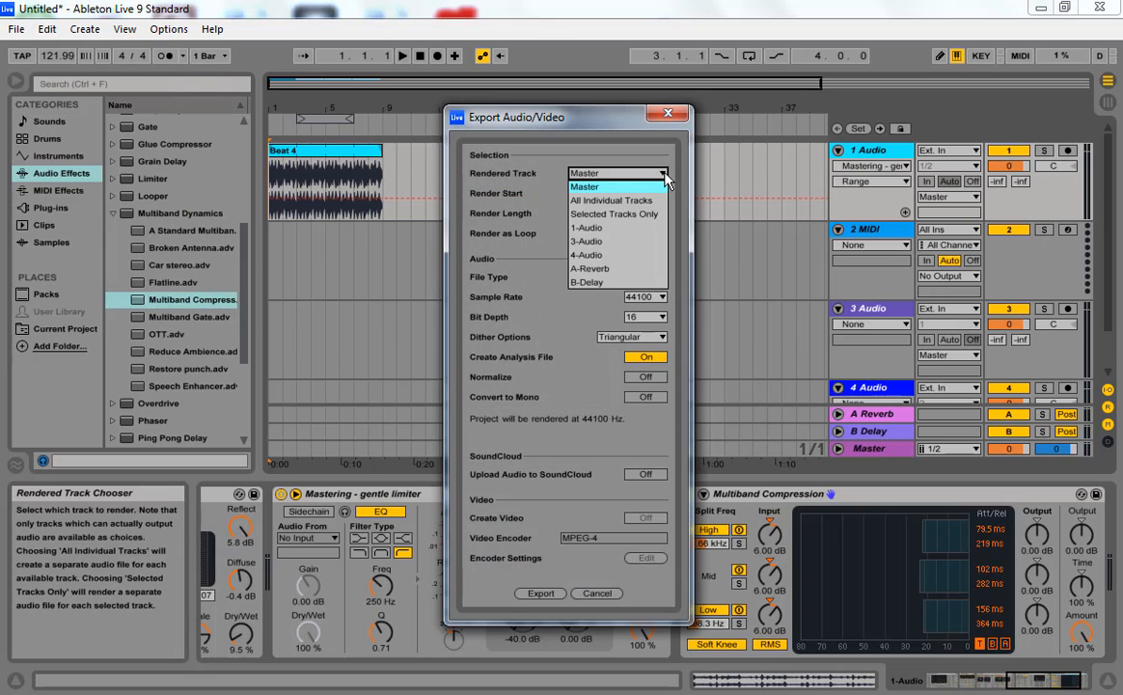
left_click(605, 230)
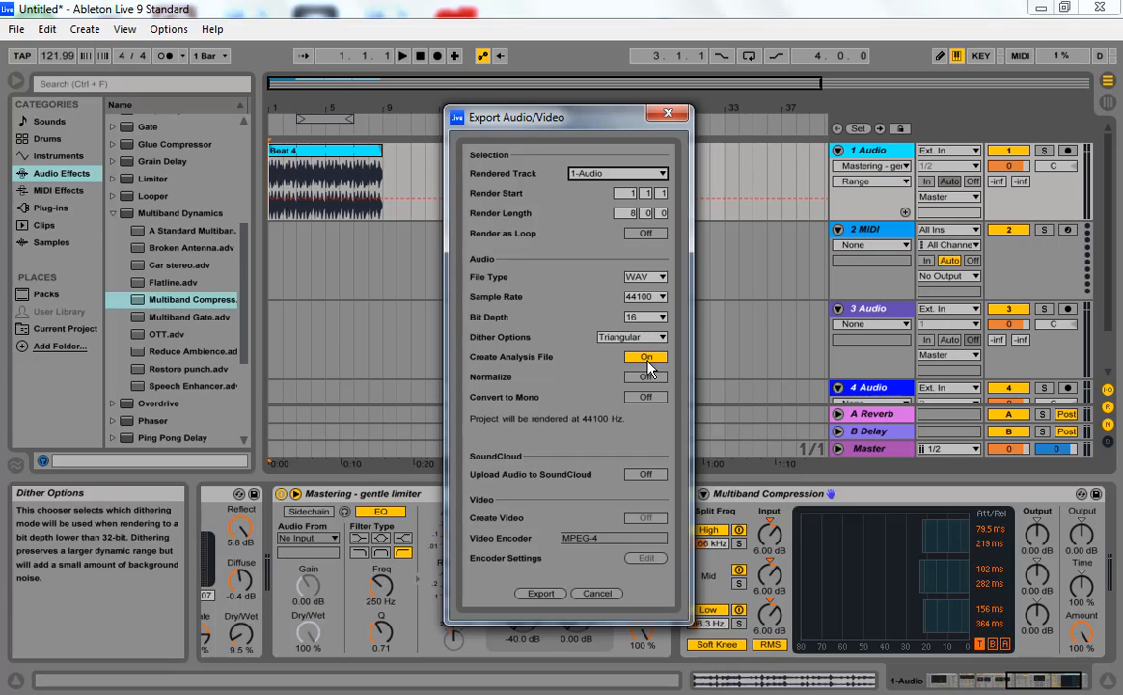
- Export the track to the Beats folder as Beat 4a altered.wav, basing the name on the existing Beat 4 altered.wav
left_click(540, 594)
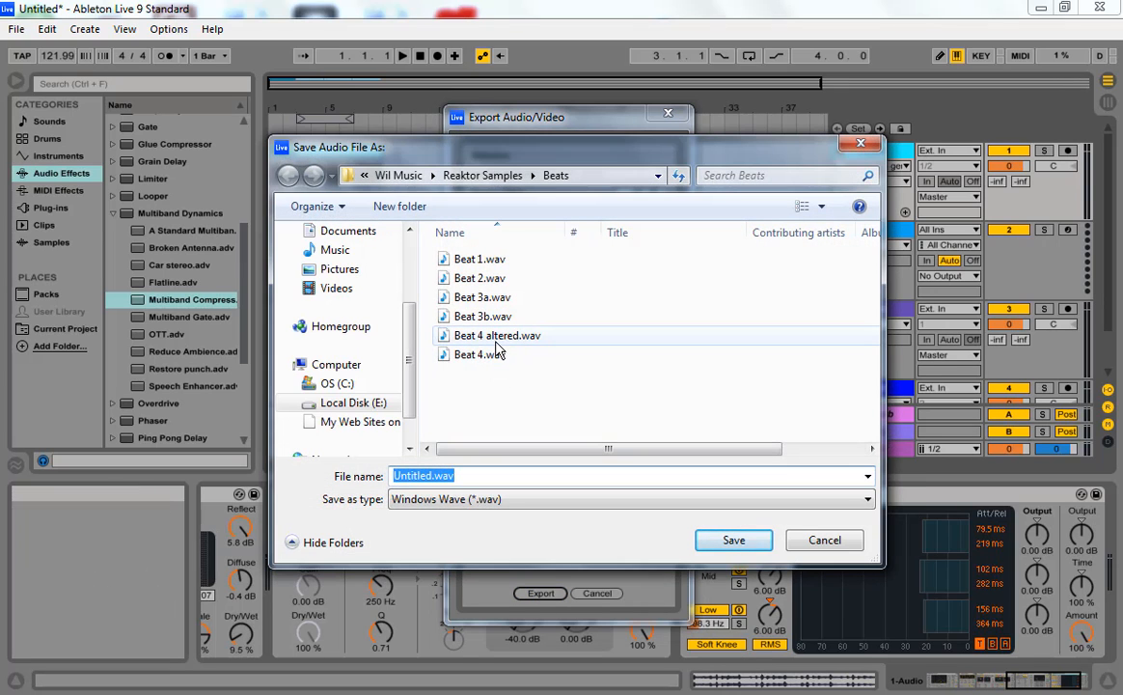
left_click(485, 335)
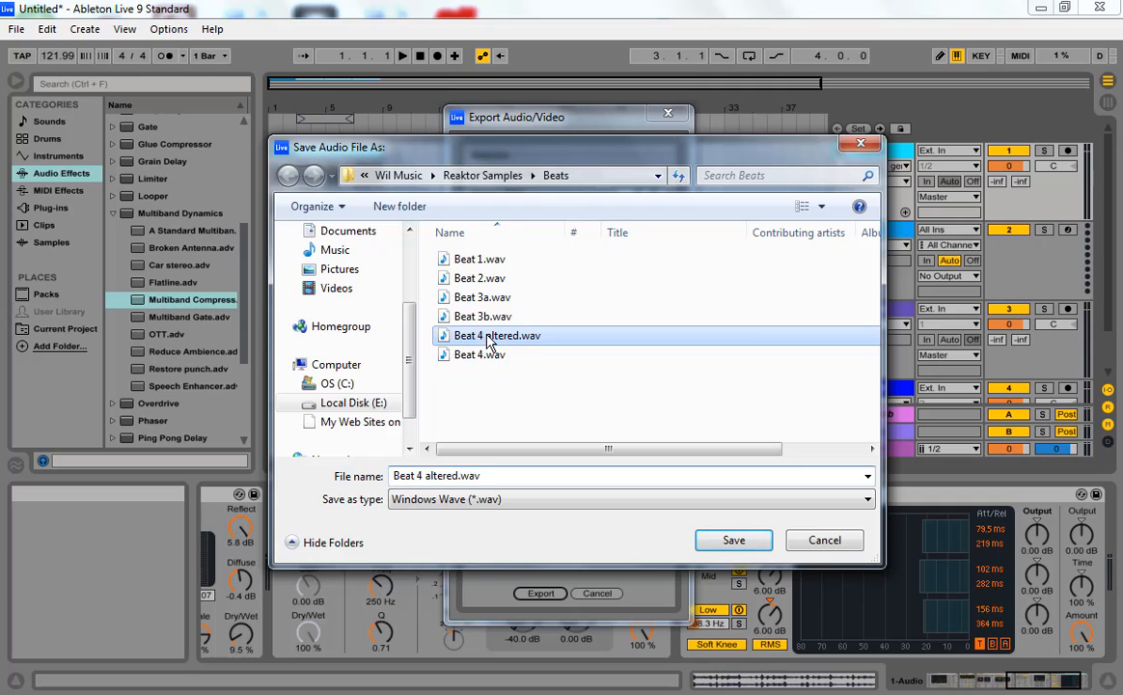
double_click(440, 477)
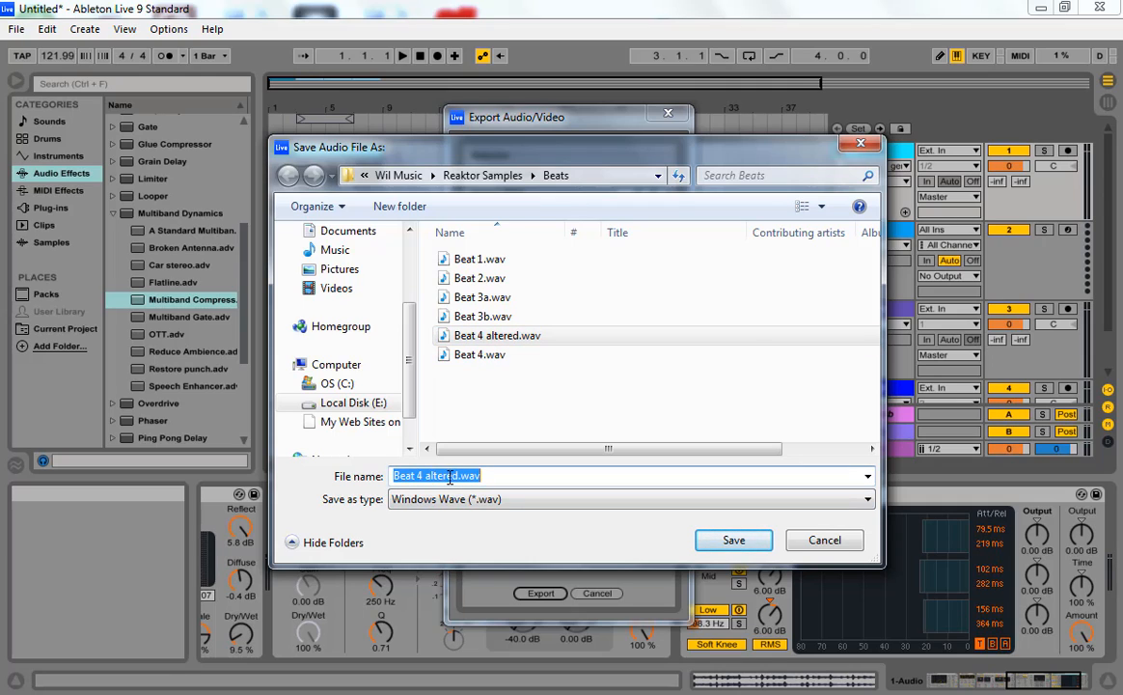
left_click(460, 474)
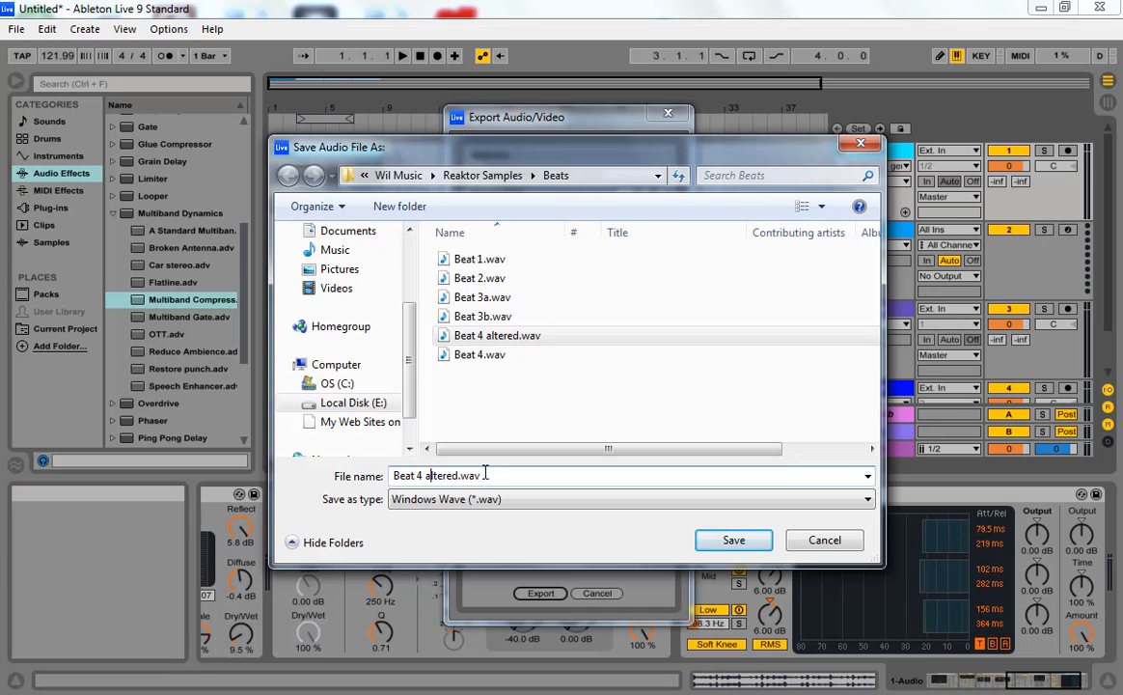
type("a")
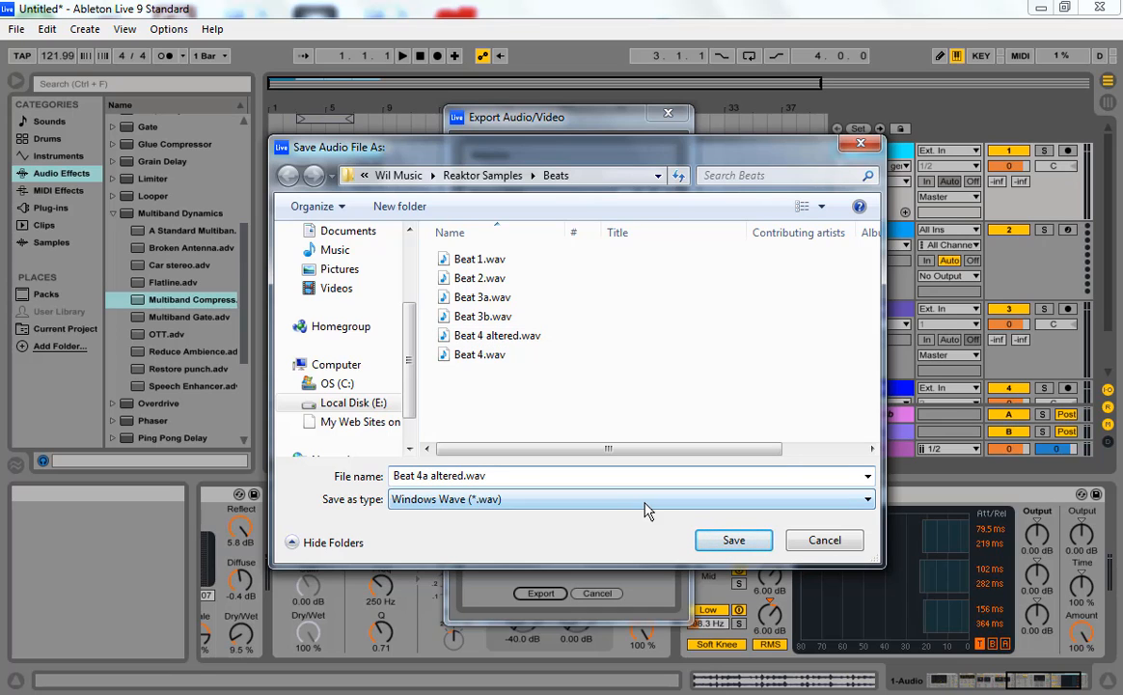
left_click(729, 540)
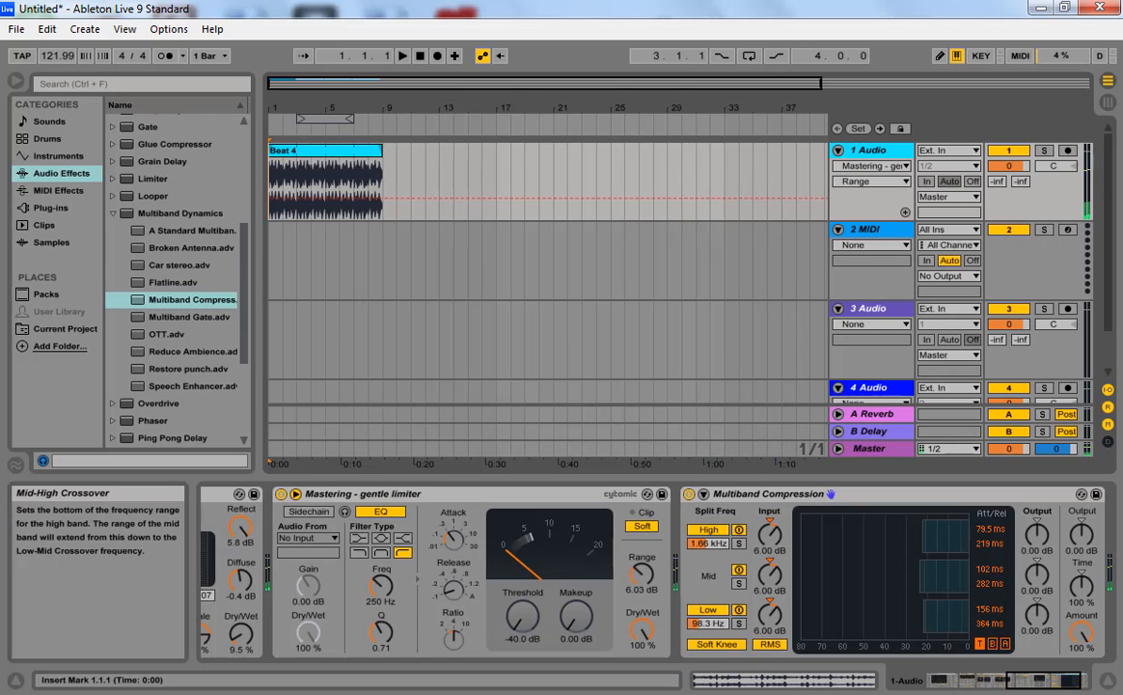
- Close Ableton Live without saving the changes to the untitled Live Set
left_click(1097, 10)
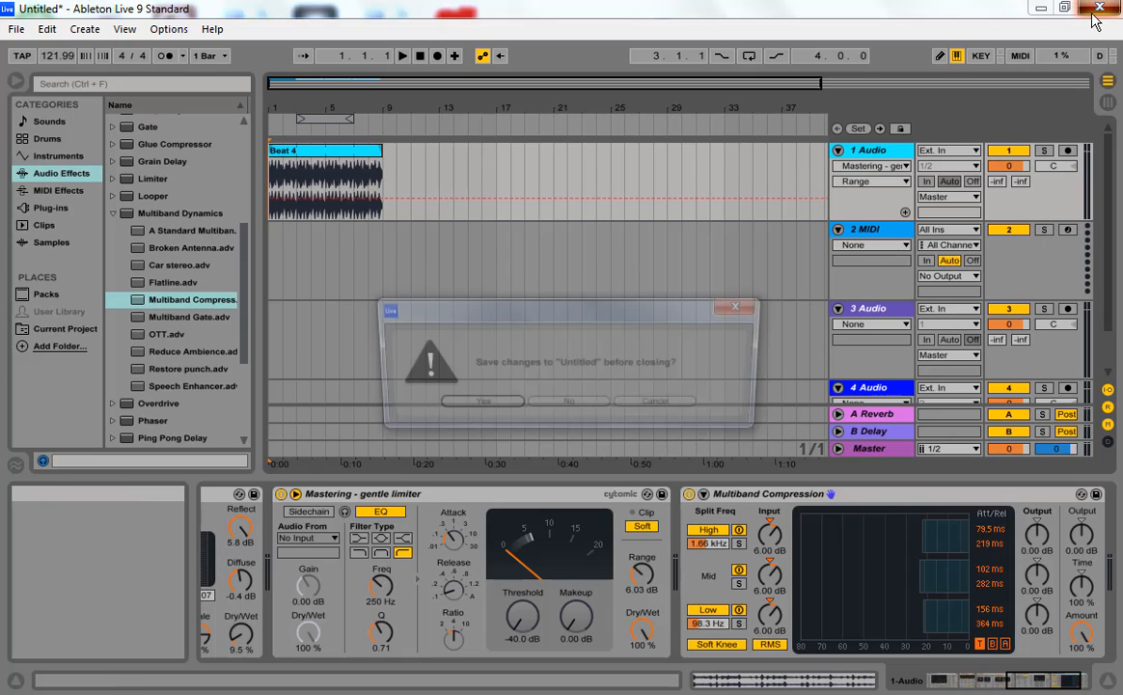
left_click(559, 403)
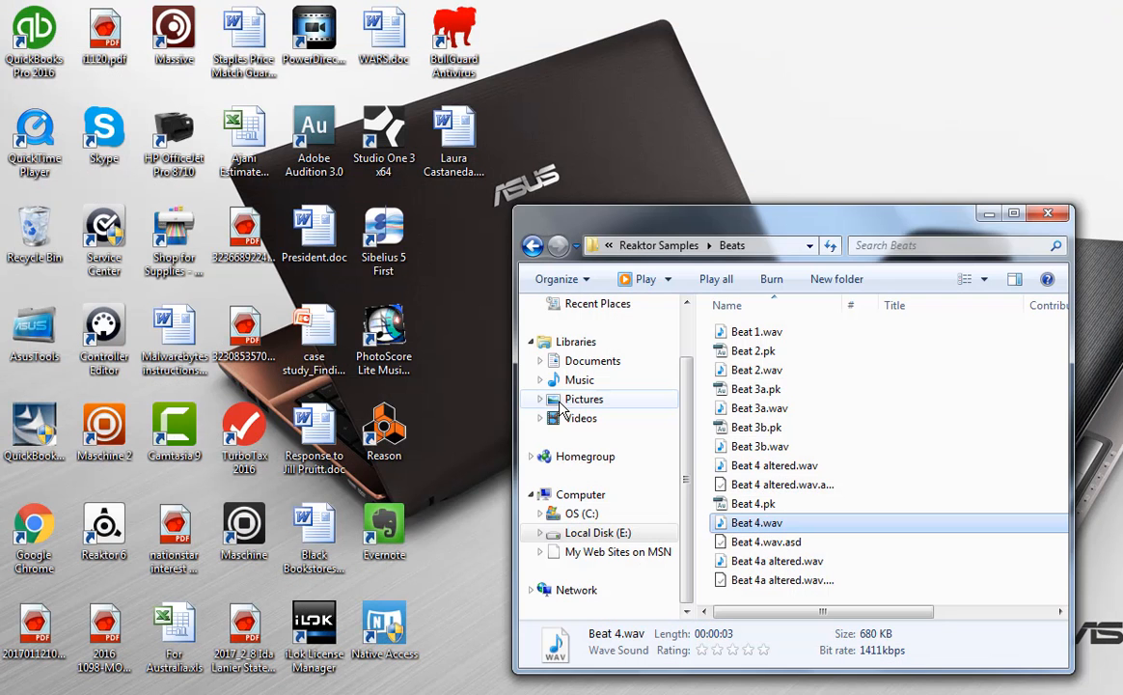